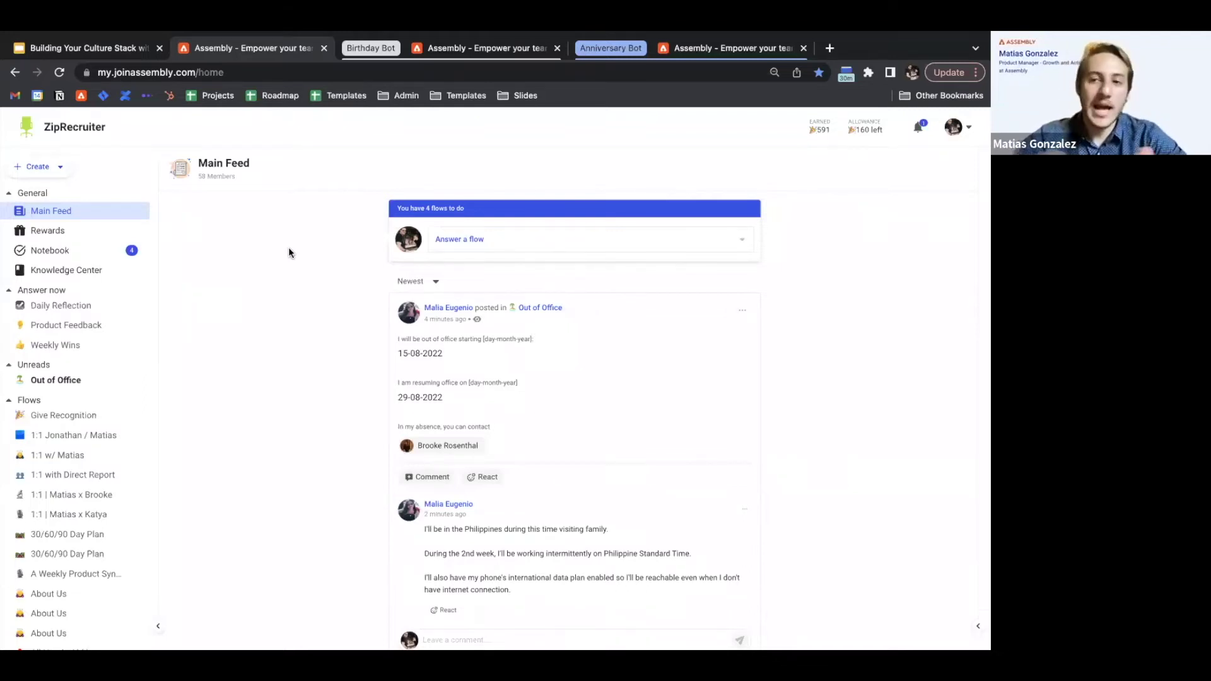
Find the Ask Me Anything flow template by searching 'ask' and start its preview
click(62, 170)
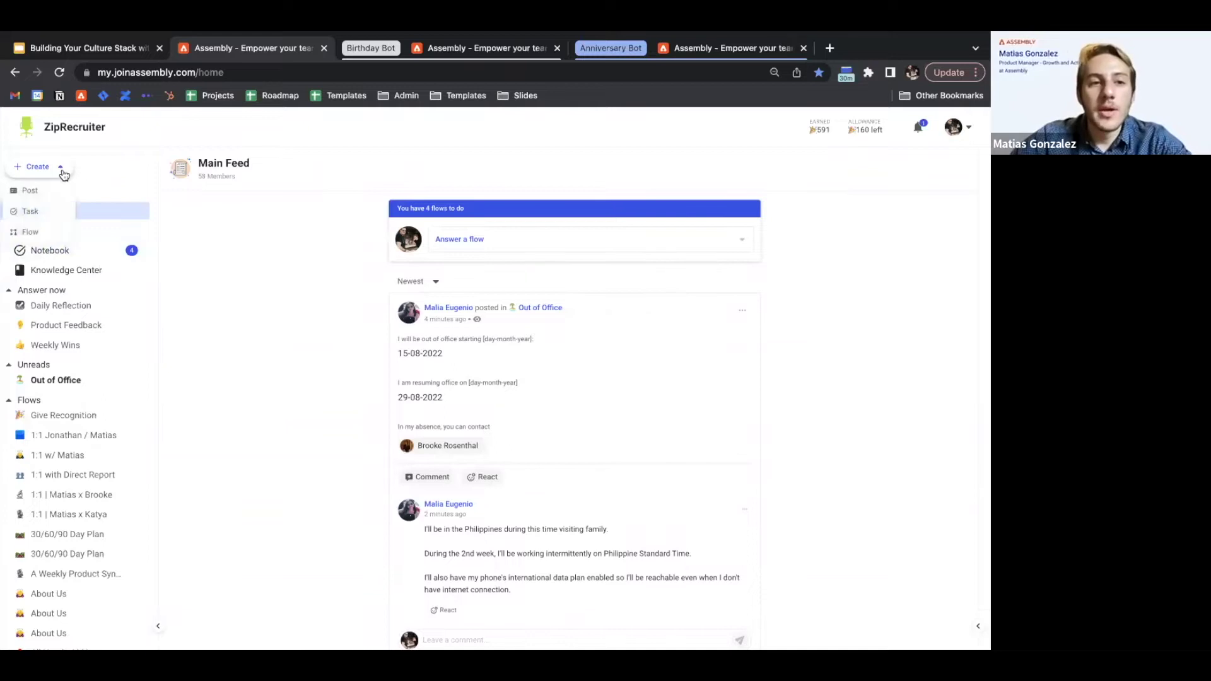
click(50, 234)
text(ask)
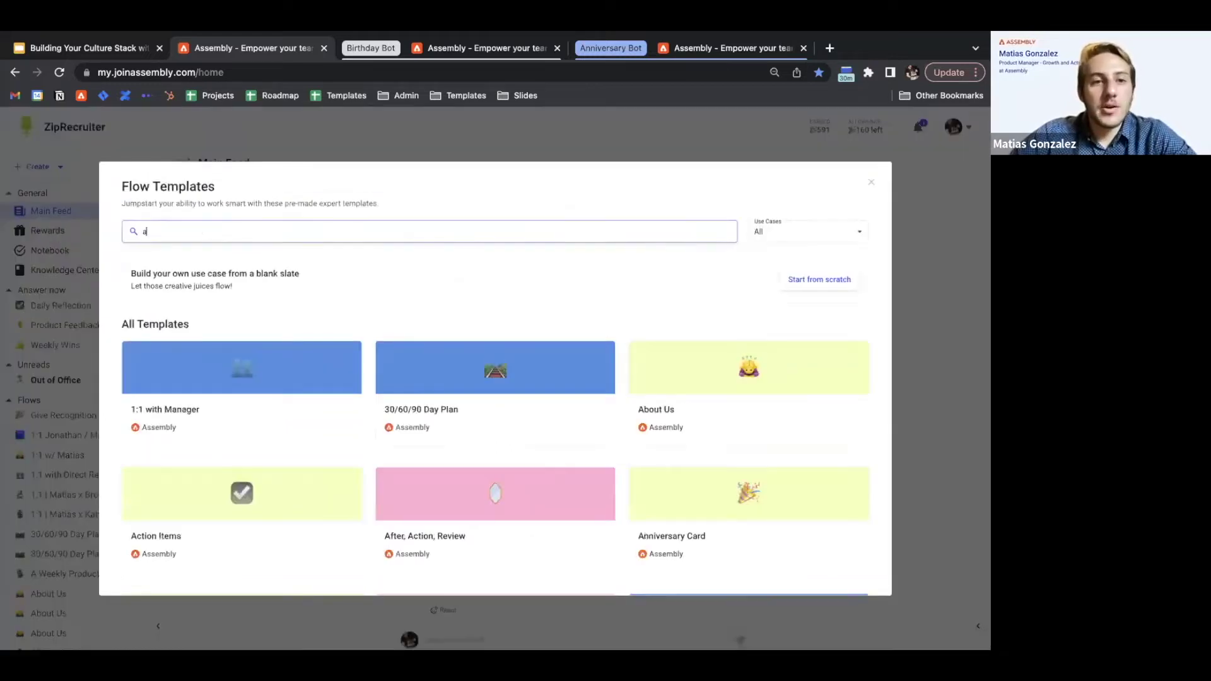
click(210, 406)
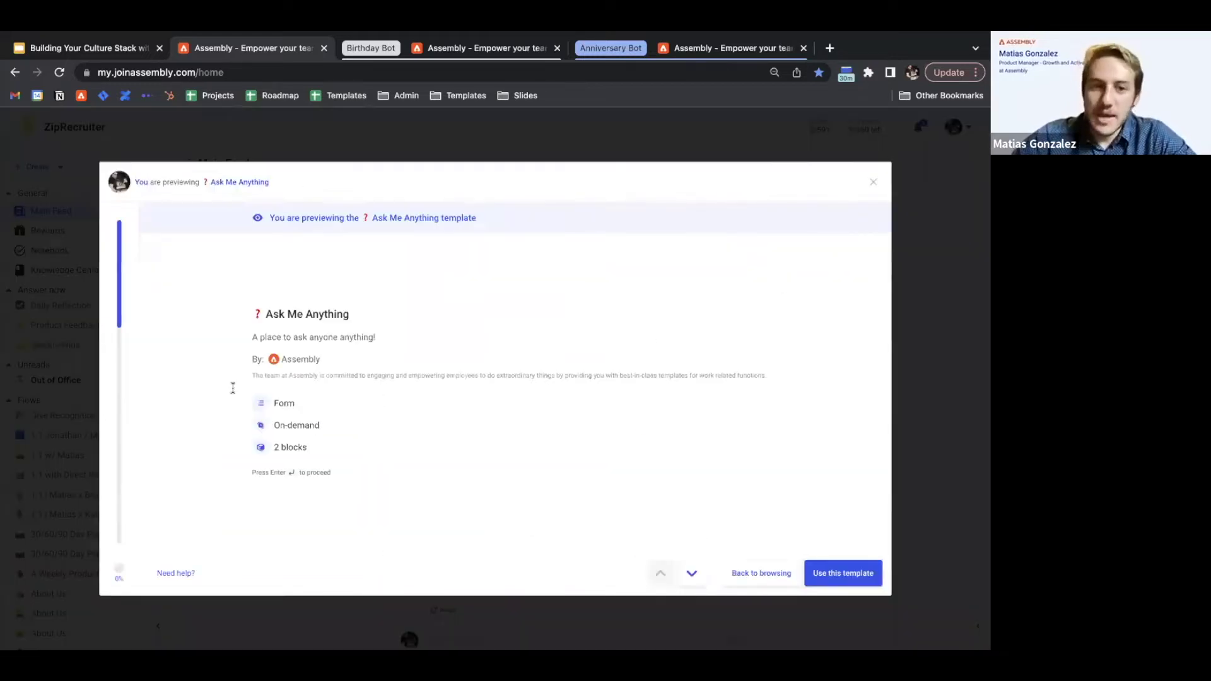
key(Return)
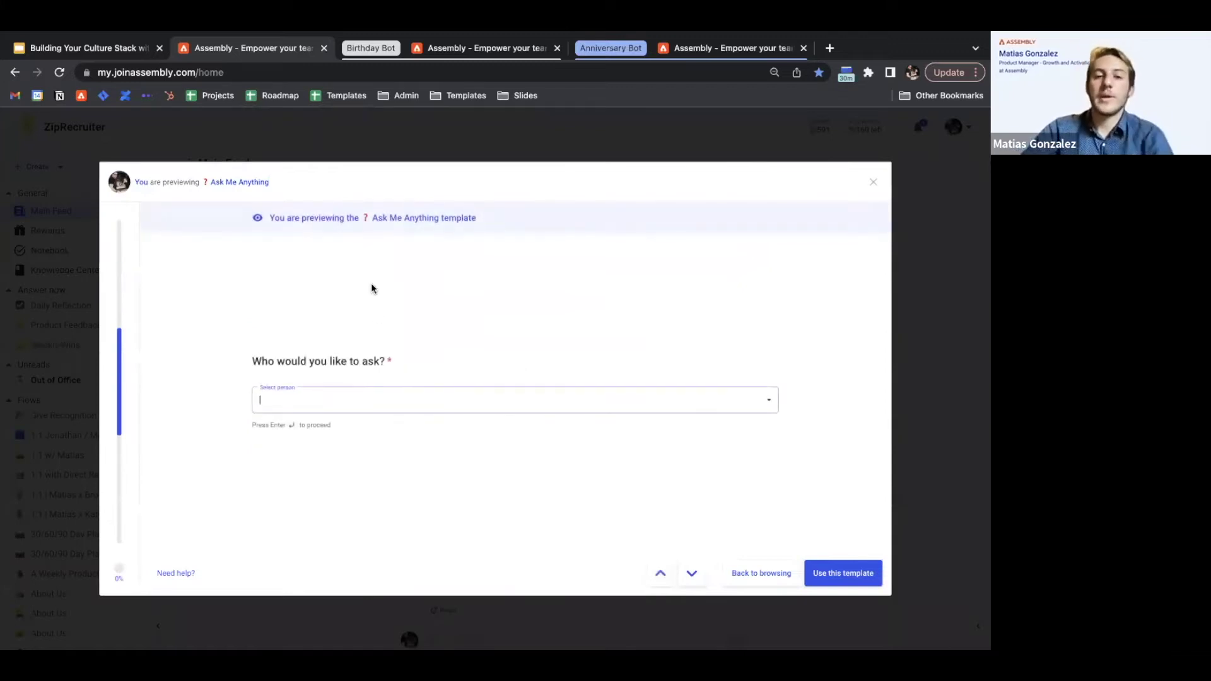
Review the list of people who can be asked, then advance to the 'What would you like to ask?' question
click(373, 406)
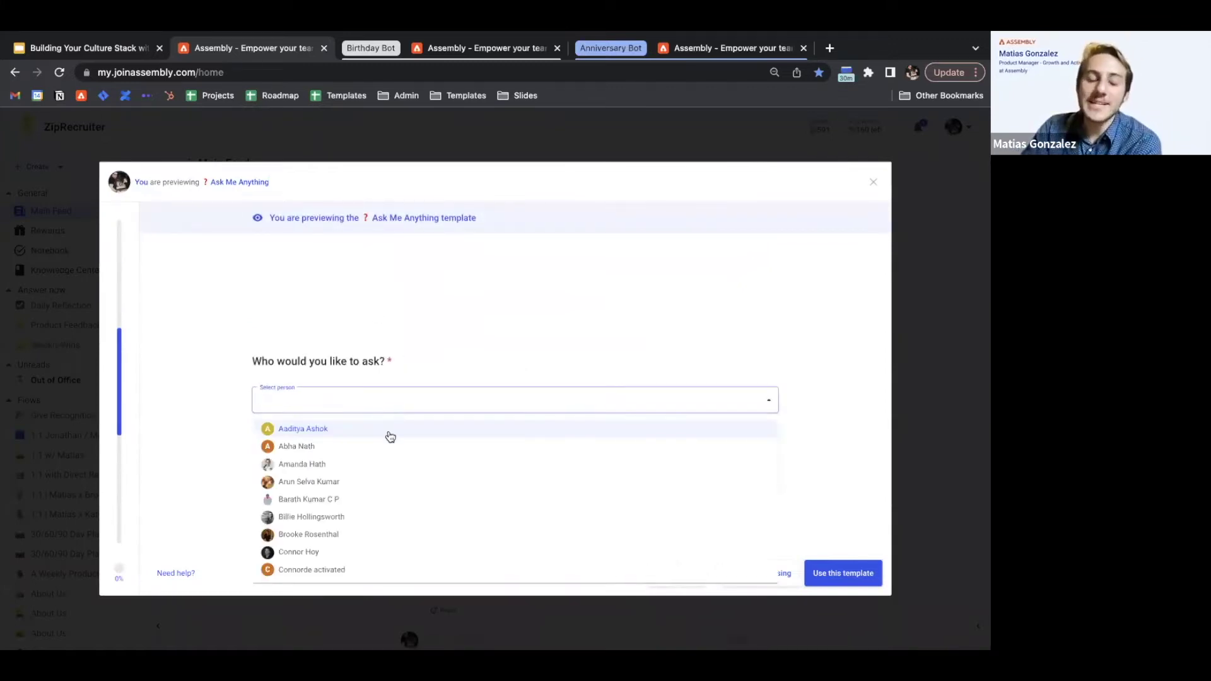
scroll(386, 522, down, 6)
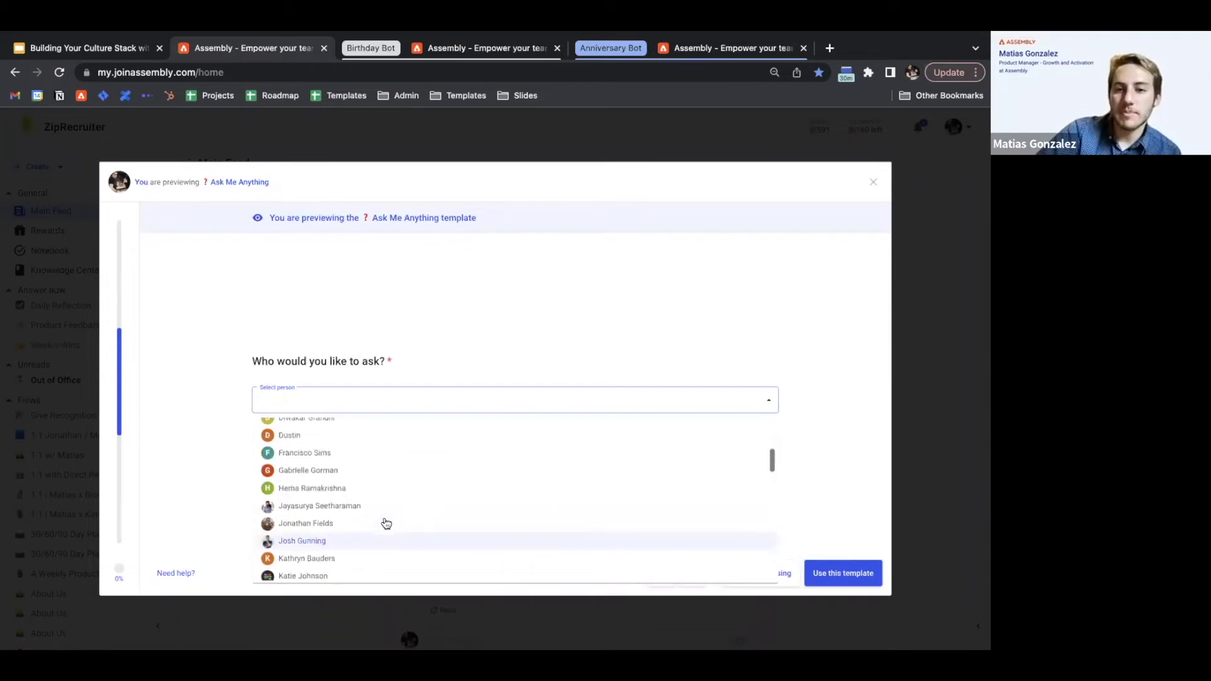
scroll(382, 433, up, 6)
click(256, 384)
key(Return)
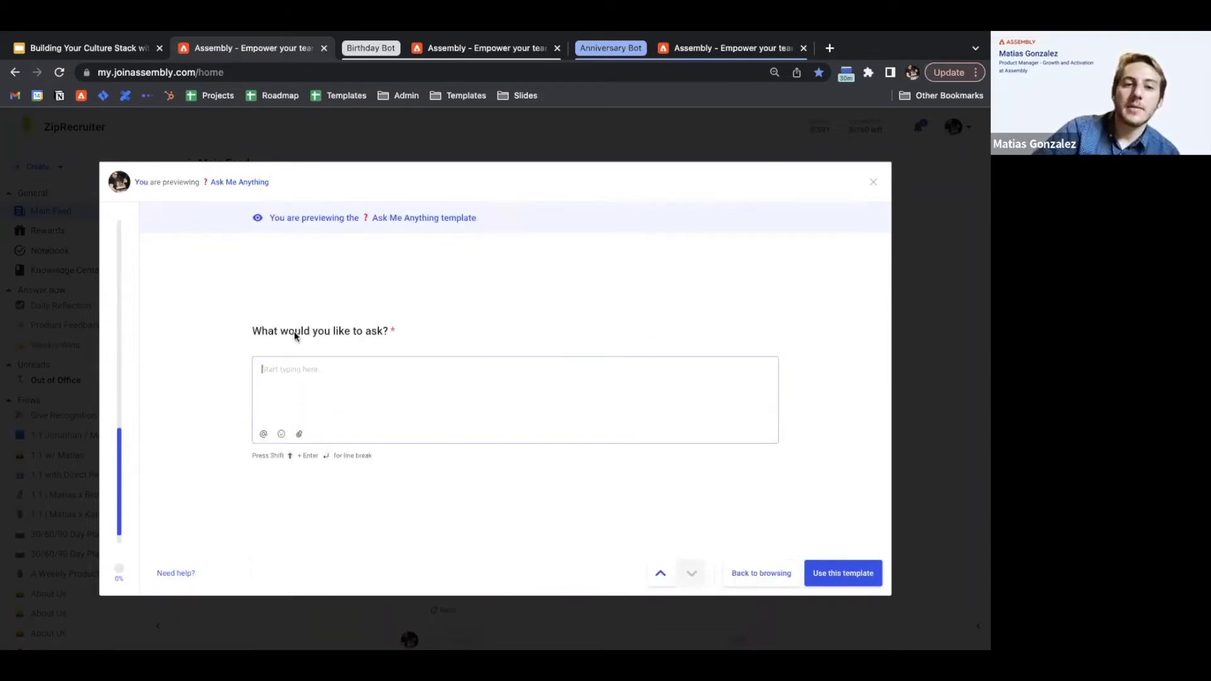
Create the flow from the template and choose a colleague as the person to ask
click(851, 579)
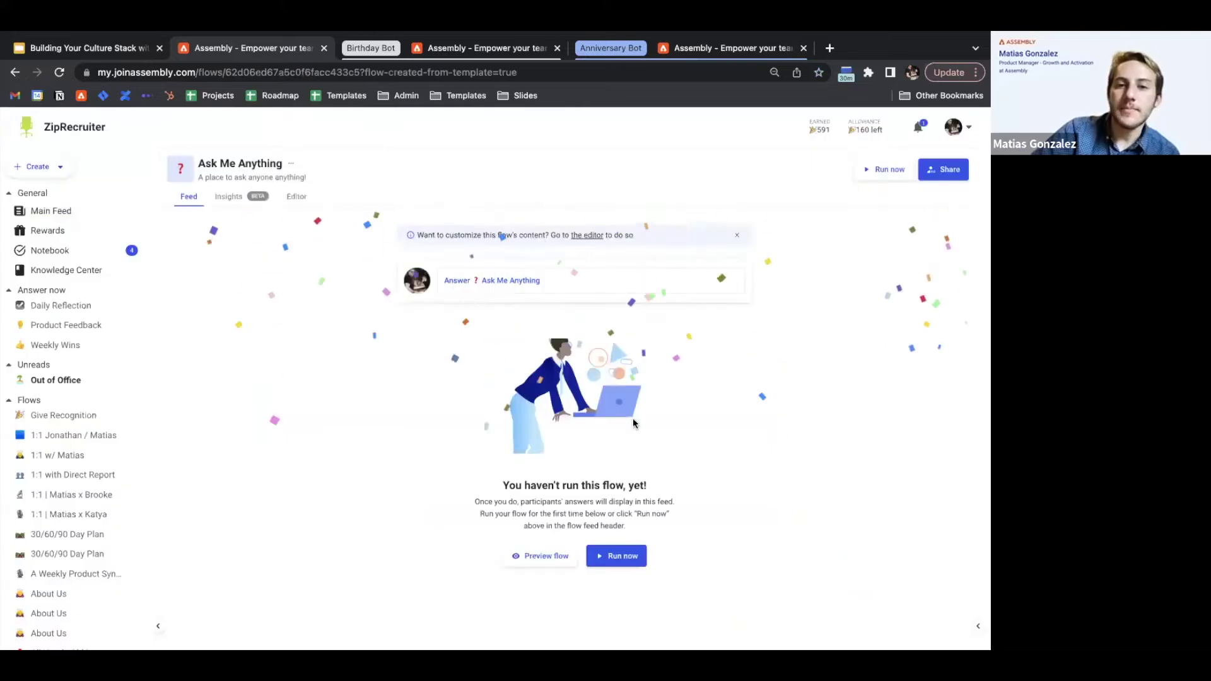
click(493, 280)
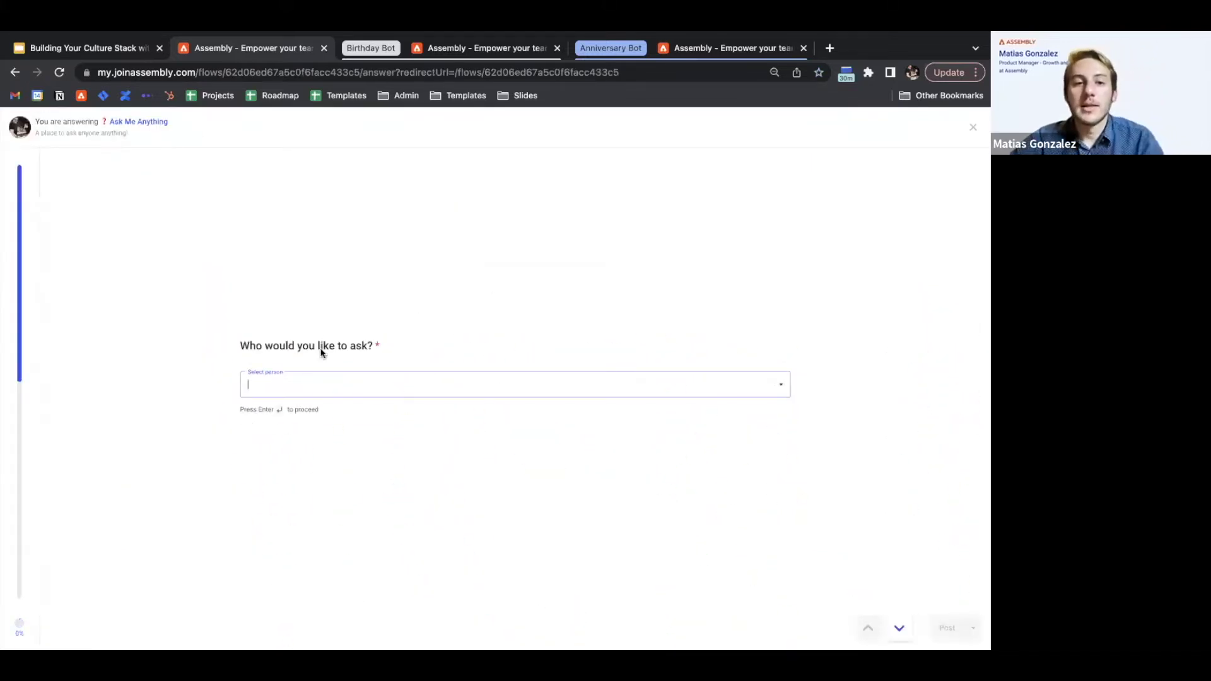
click(306, 380)
text(jon)
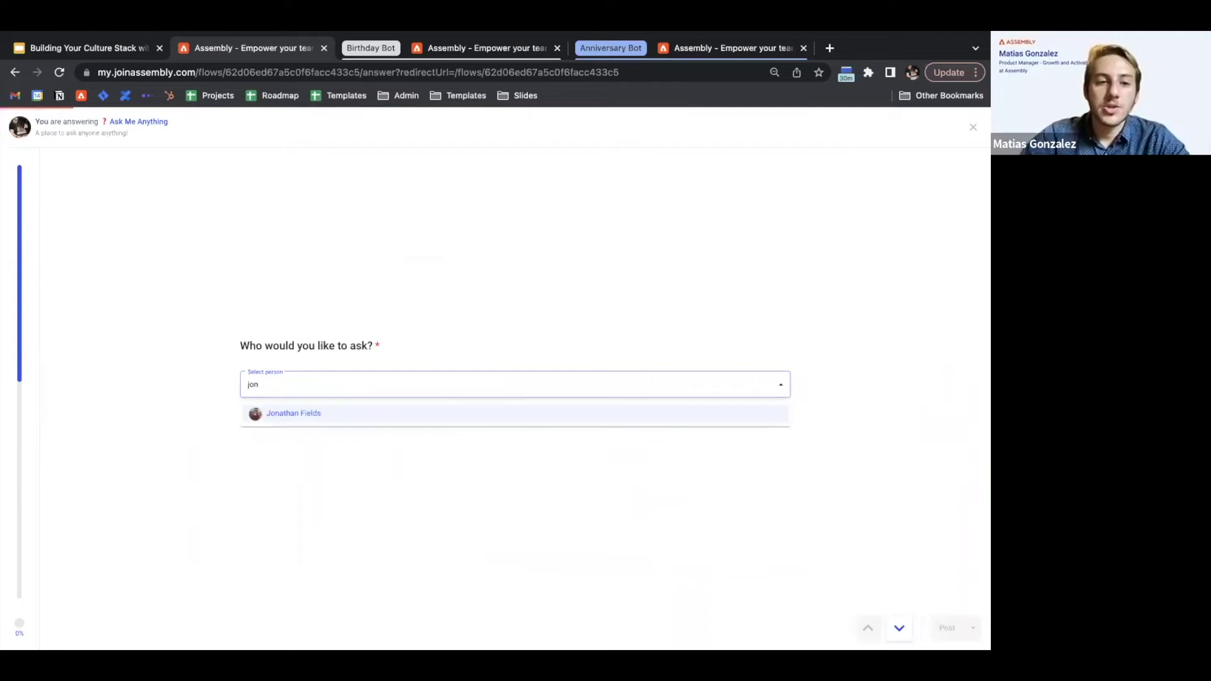
click(333, 411)
key(Return)
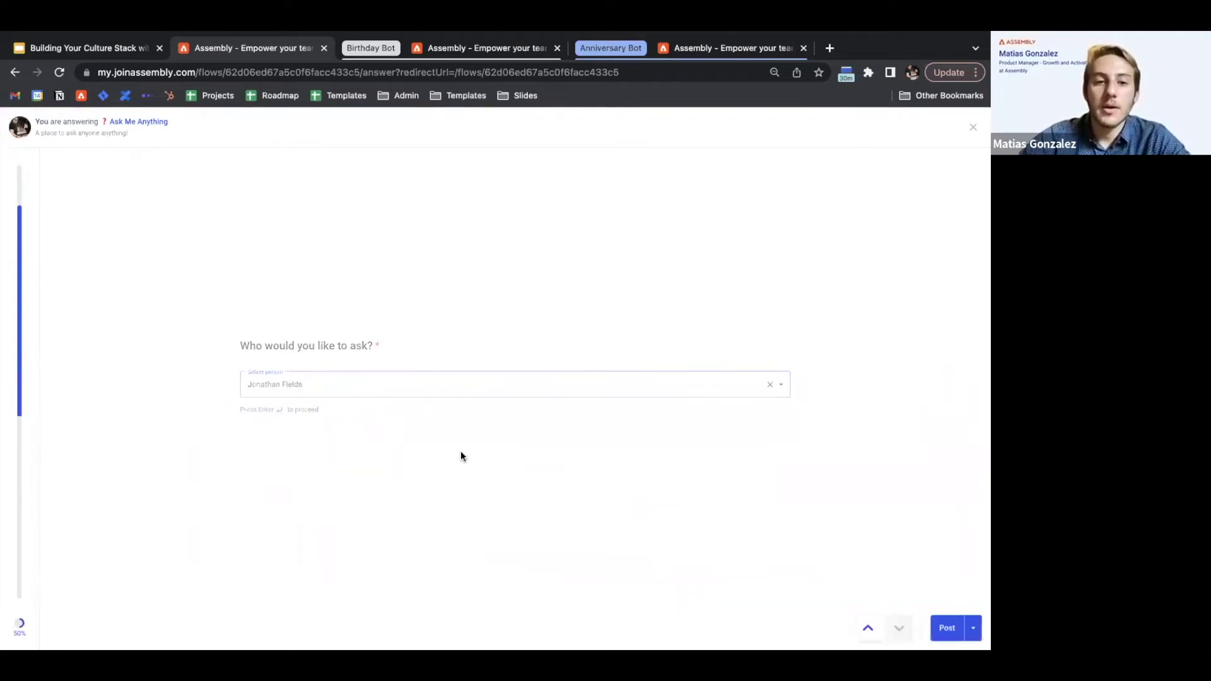
Post the question 'Can you tell me the founding story of Assembly?'
text(C)
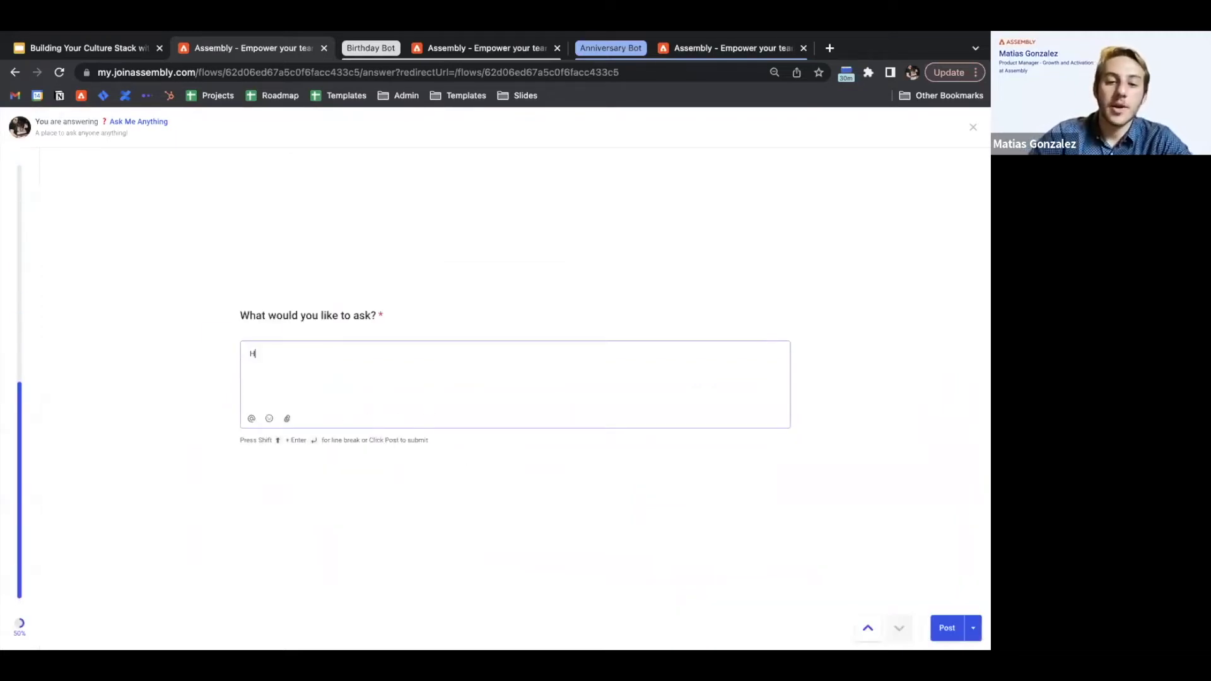
key(BackSpace)
text(Can you tel)
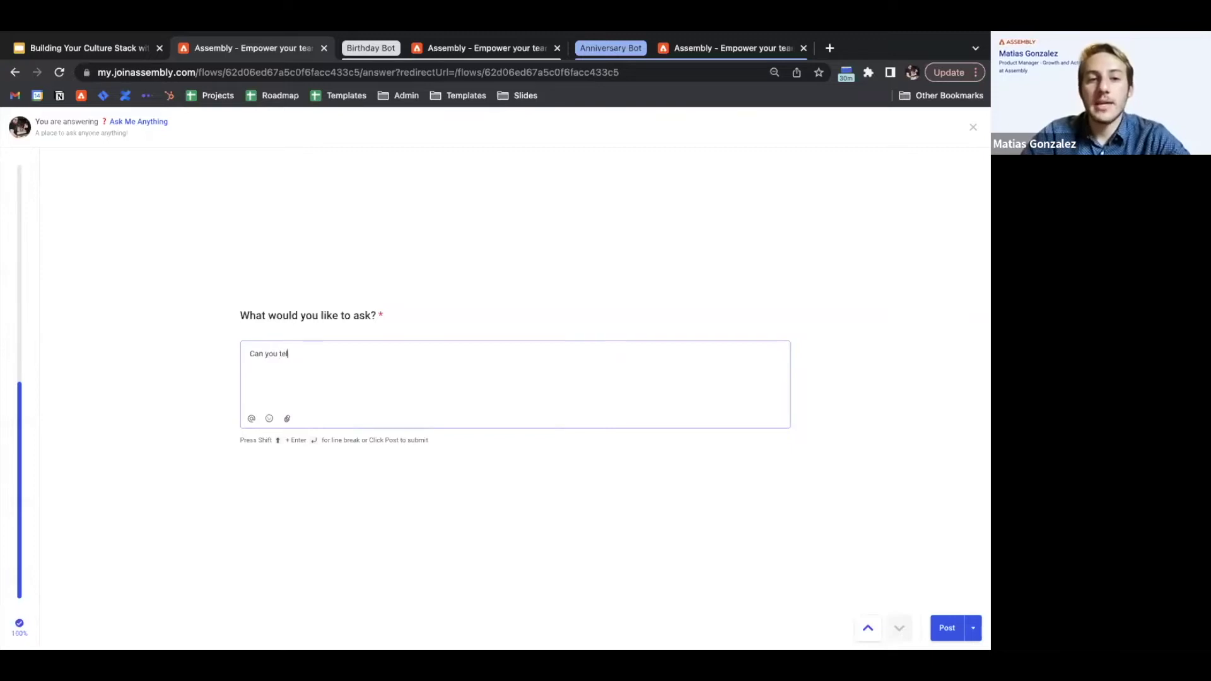
text(l me the founding)
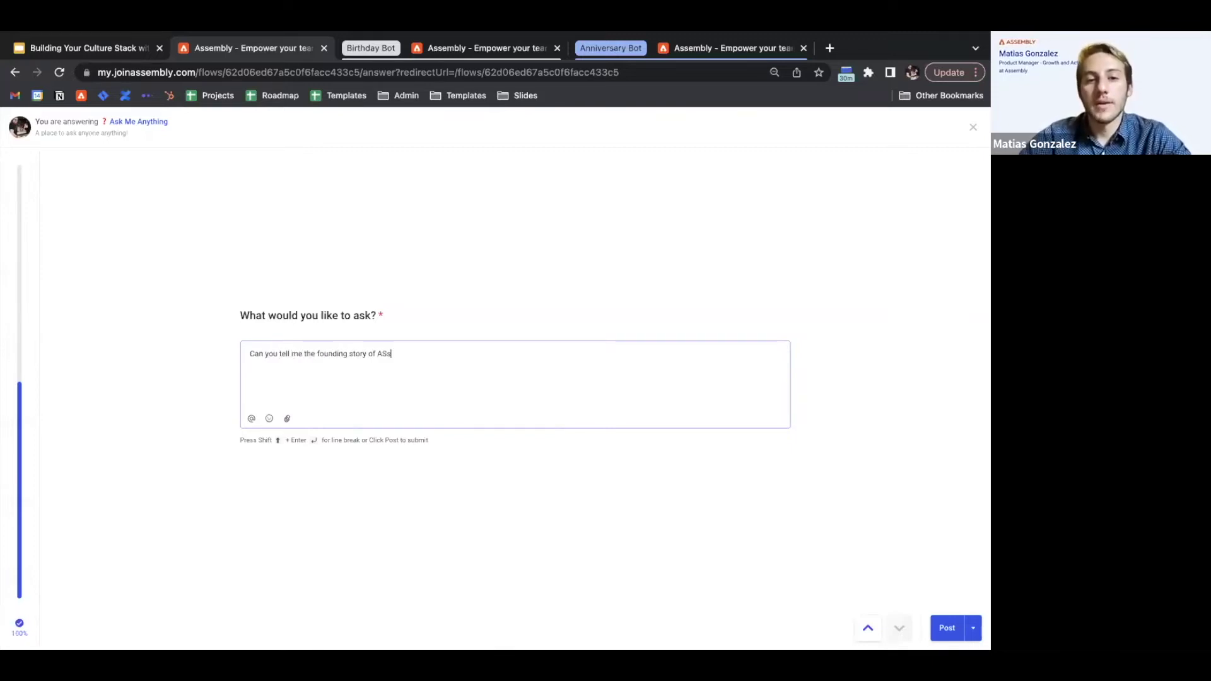
text( story of Assembly?)
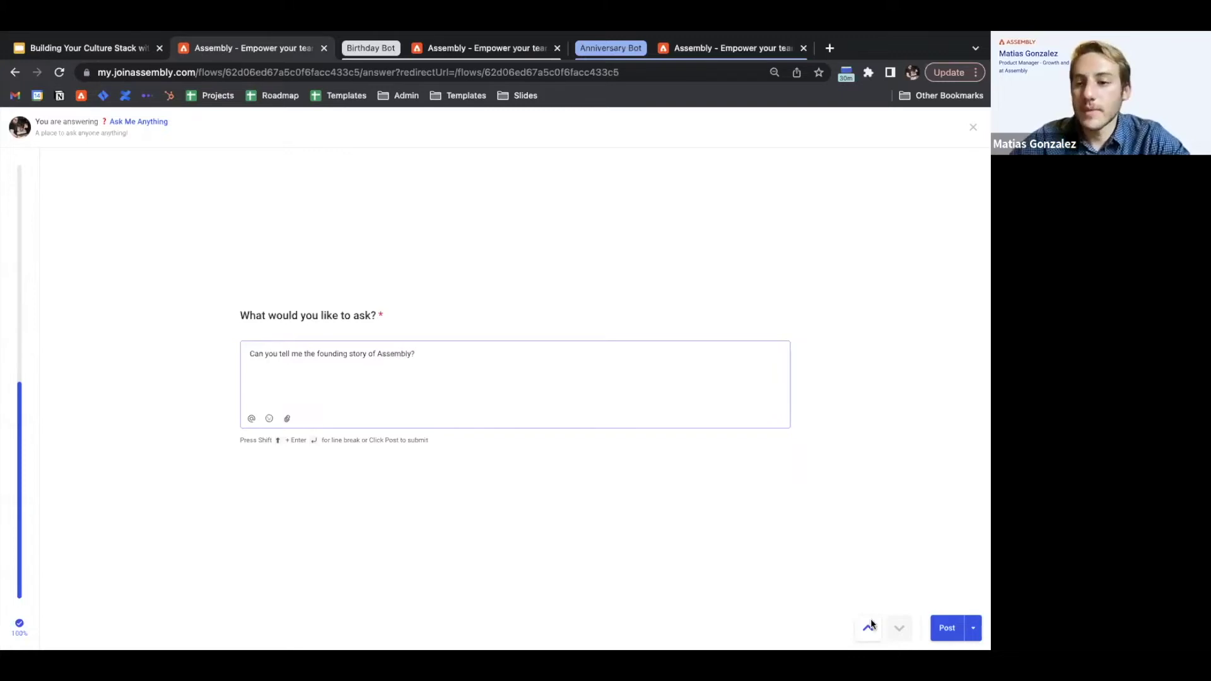
click(942, 627)
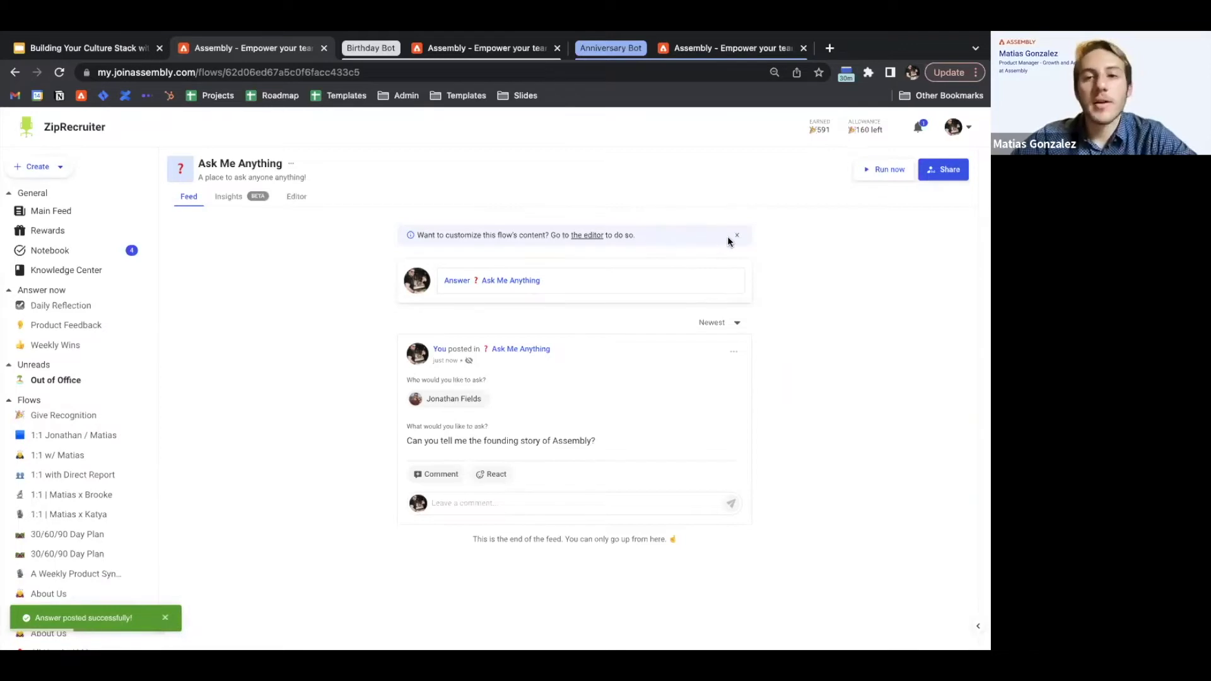
In the flow's share settings, set responses to 'All responses are anonymous'
click(941, 170)
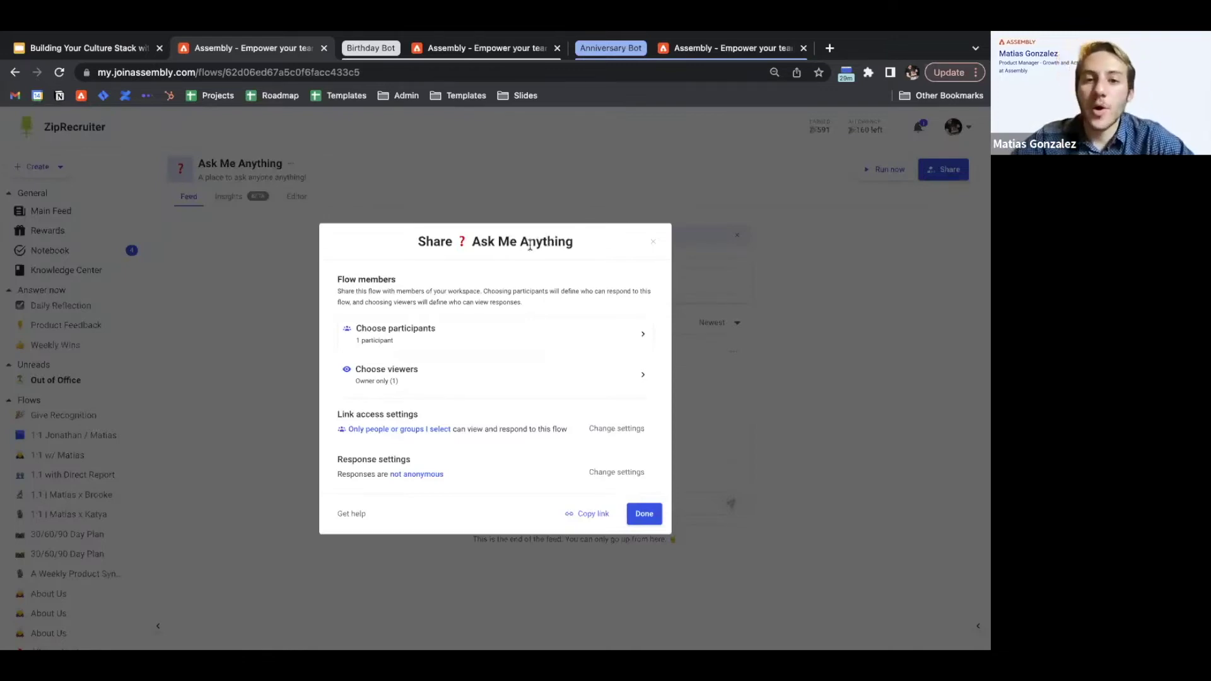
click(411, 476)
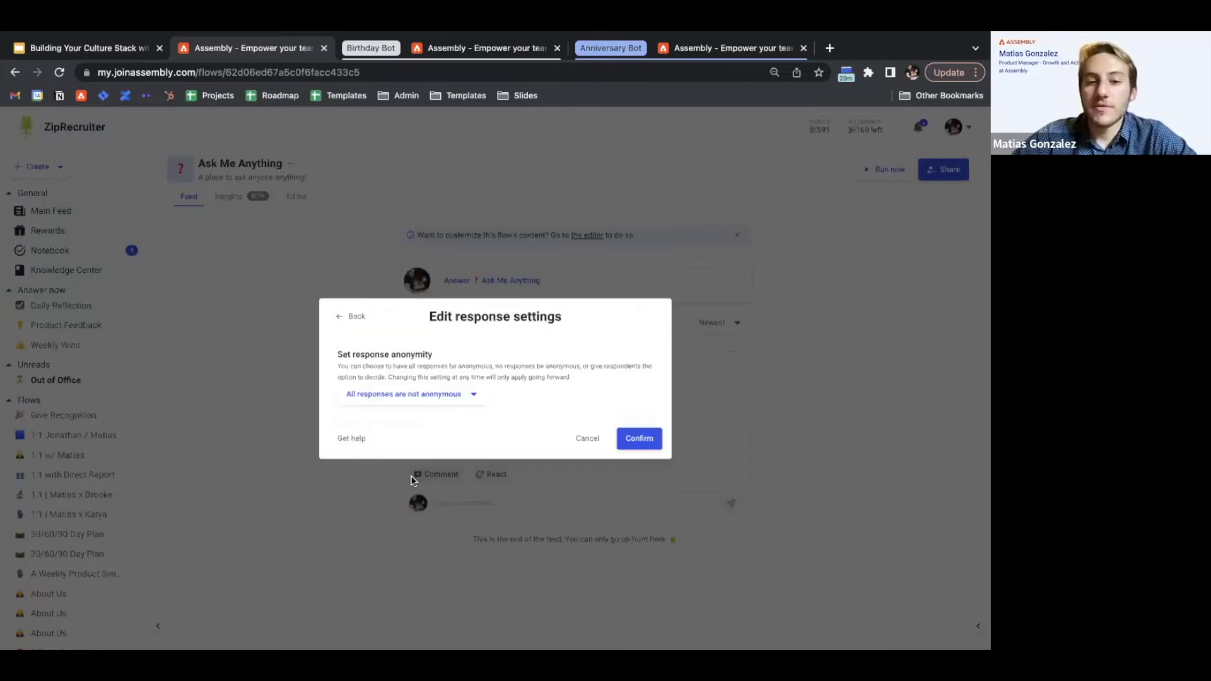
click(474, 395)
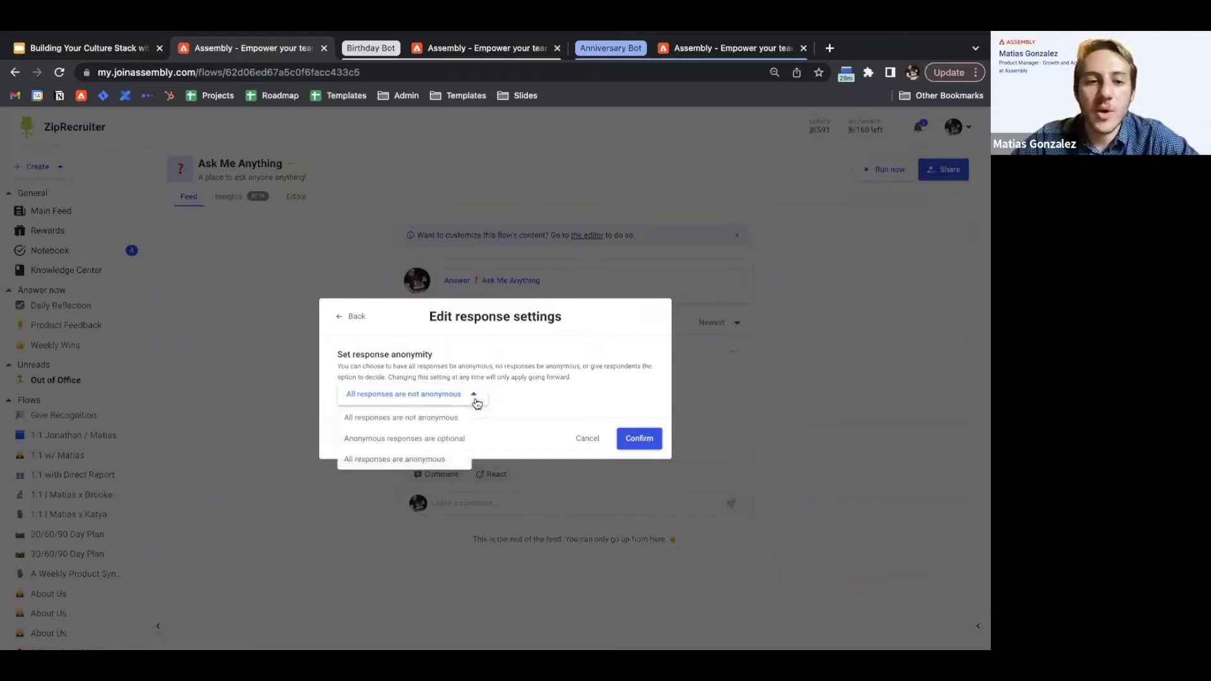
click(431, 445)
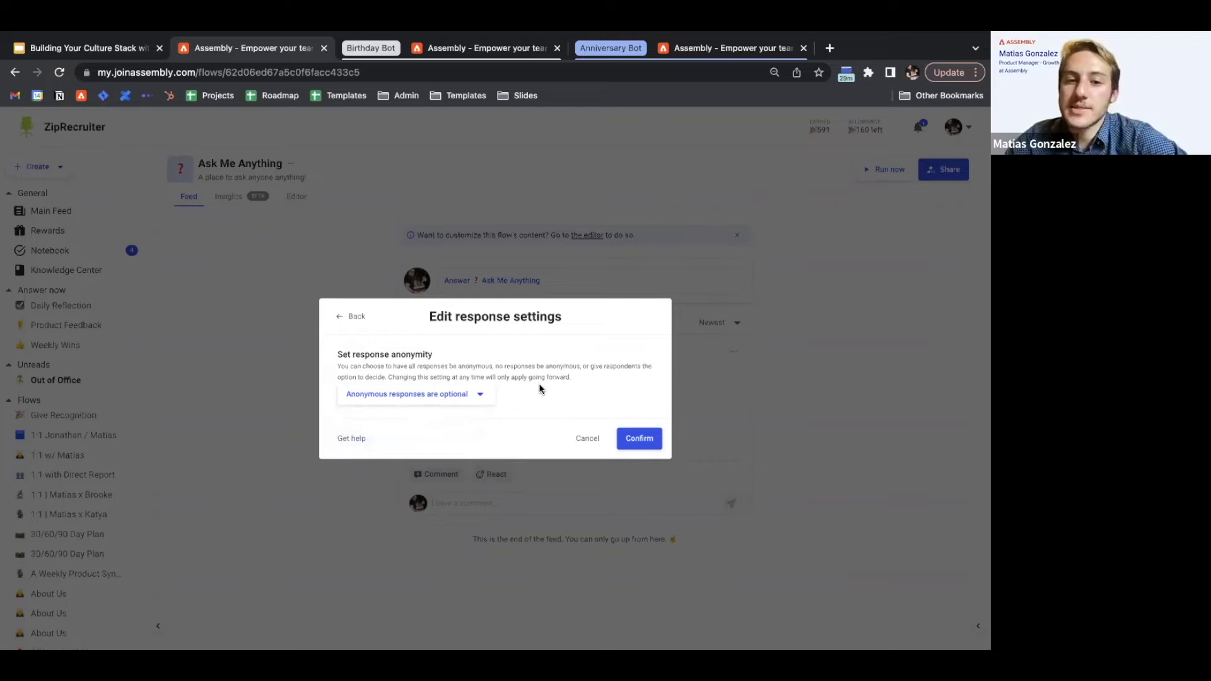
click(464, 397)
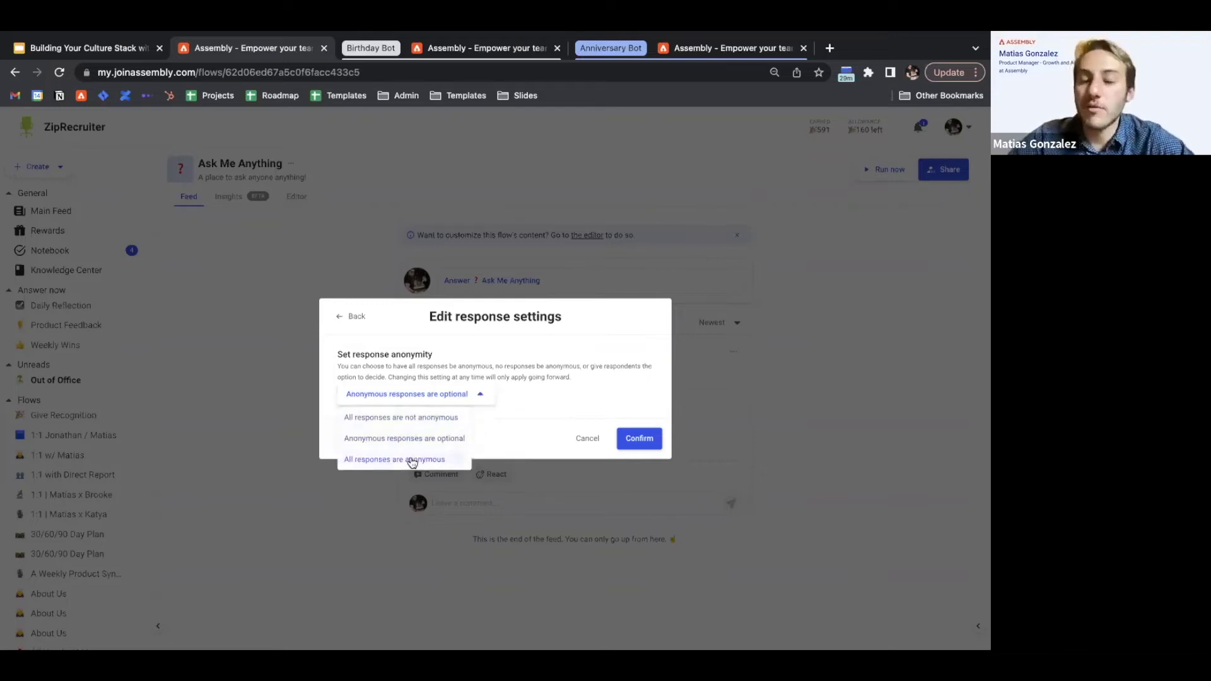
click(433, 460)
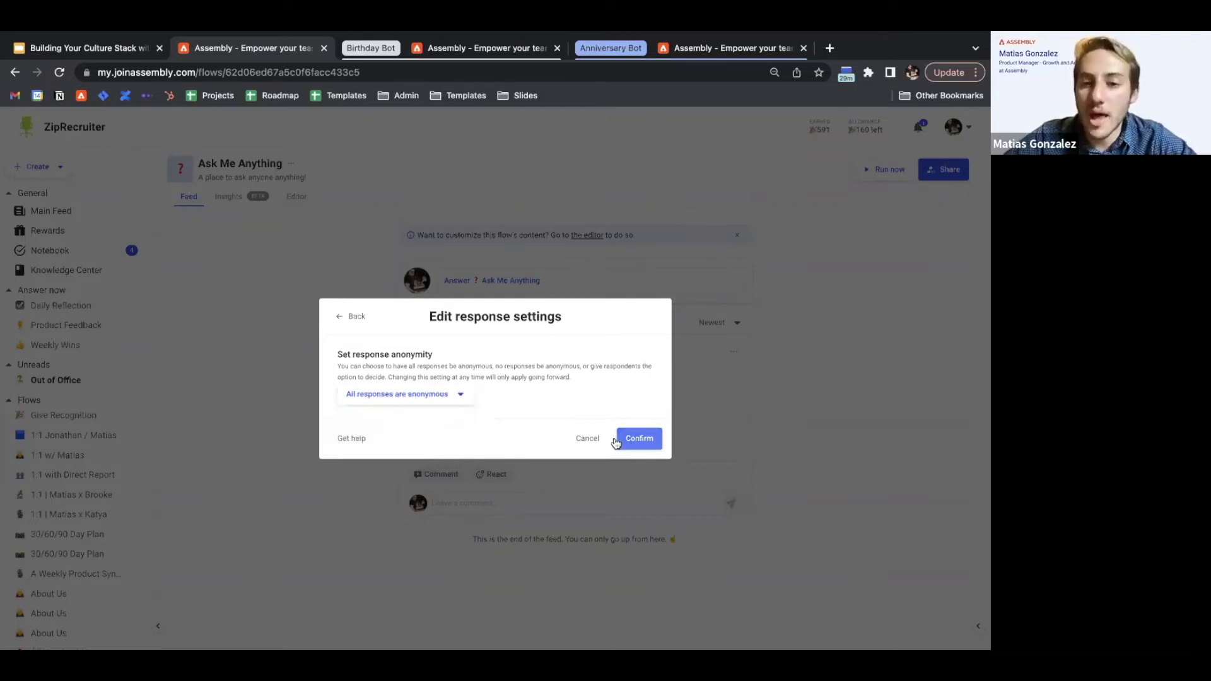
click(622, 440)
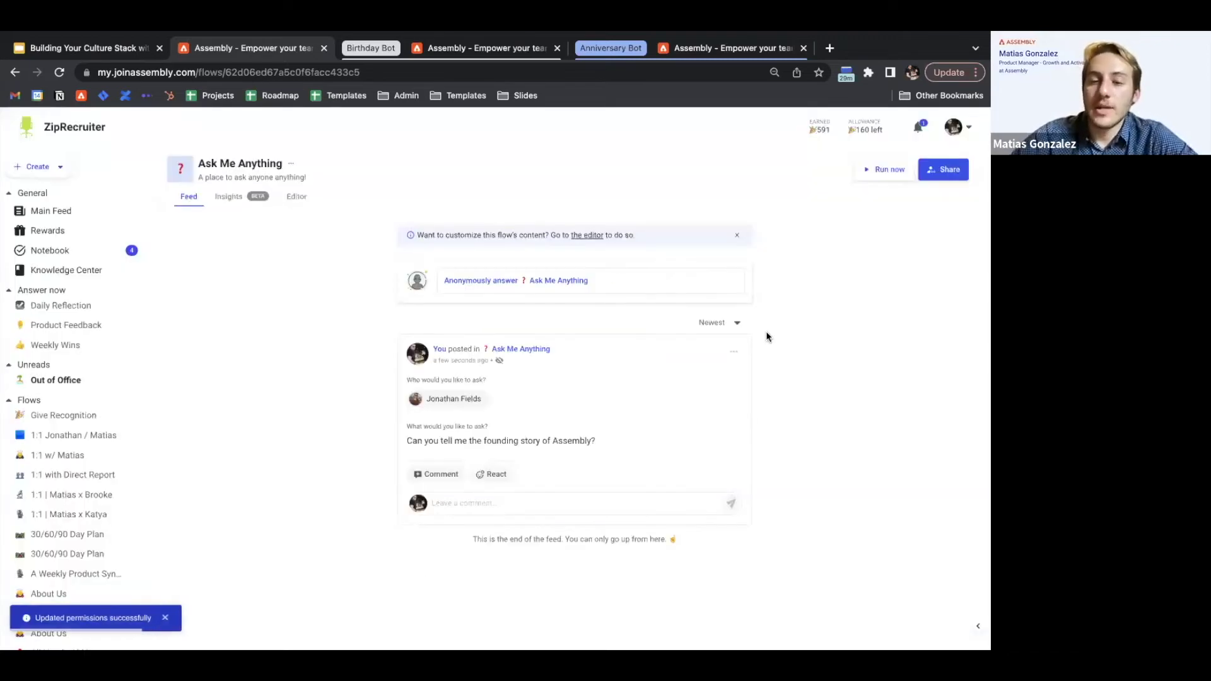
Anonymously ask a chosen colleague 'Why are we not seeing the results we wanted for Q3?'
click(595, 277)
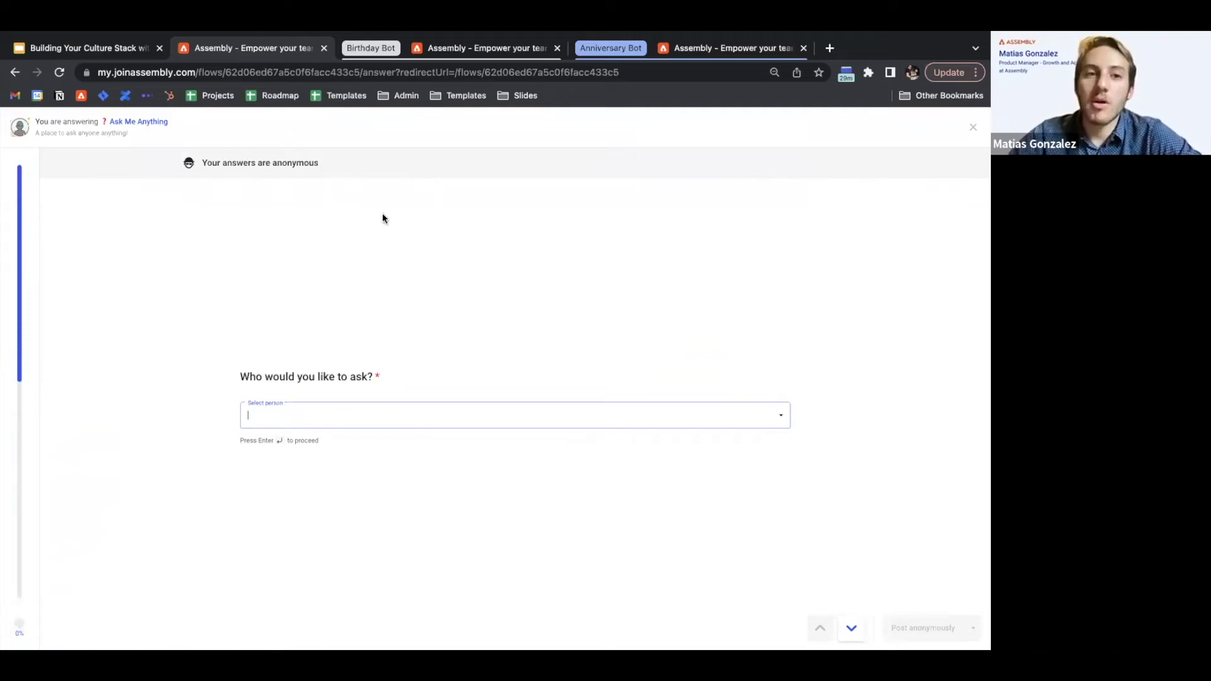
click(379, 421)
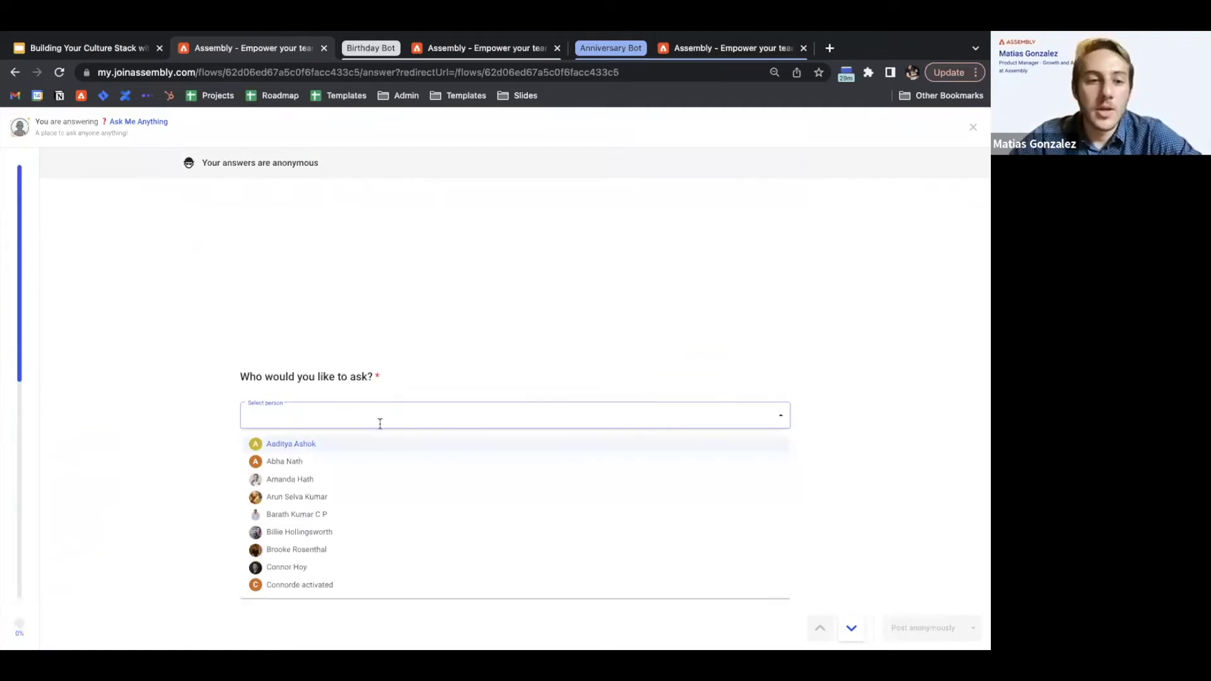
scroll(359, 540, down, 3)
scroll(351, 500, up, 3)
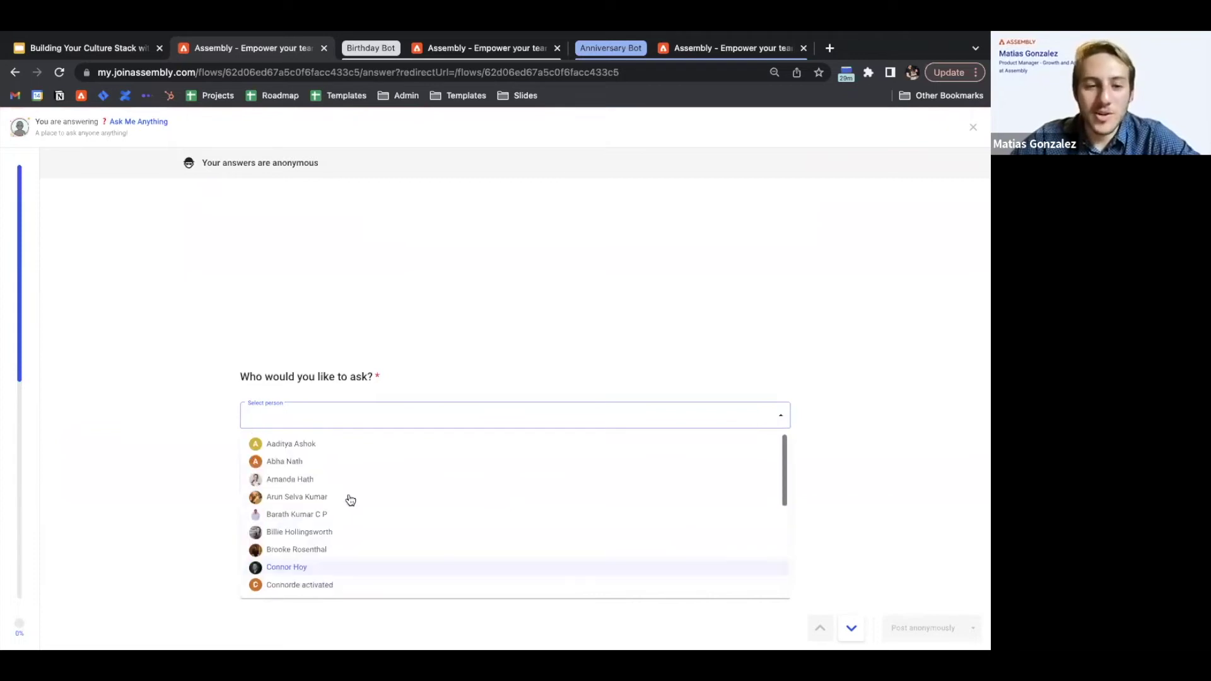
text(conn)
click(343, 446)
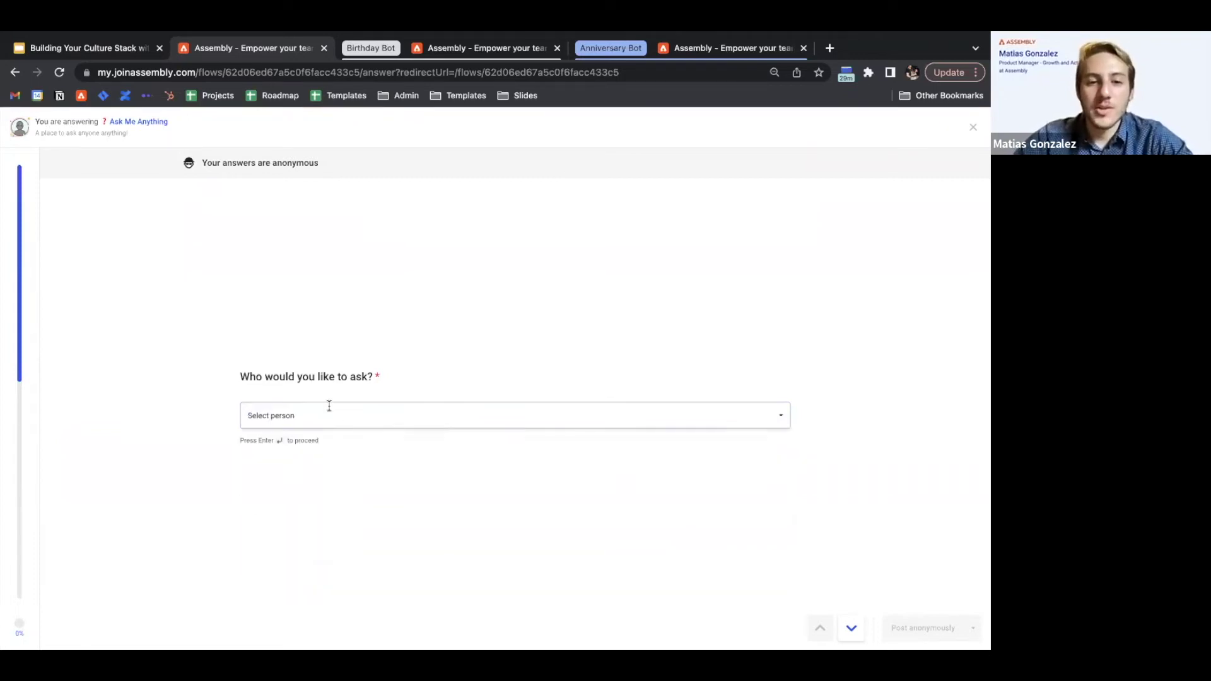
click(329, 406)
click(324, 444)
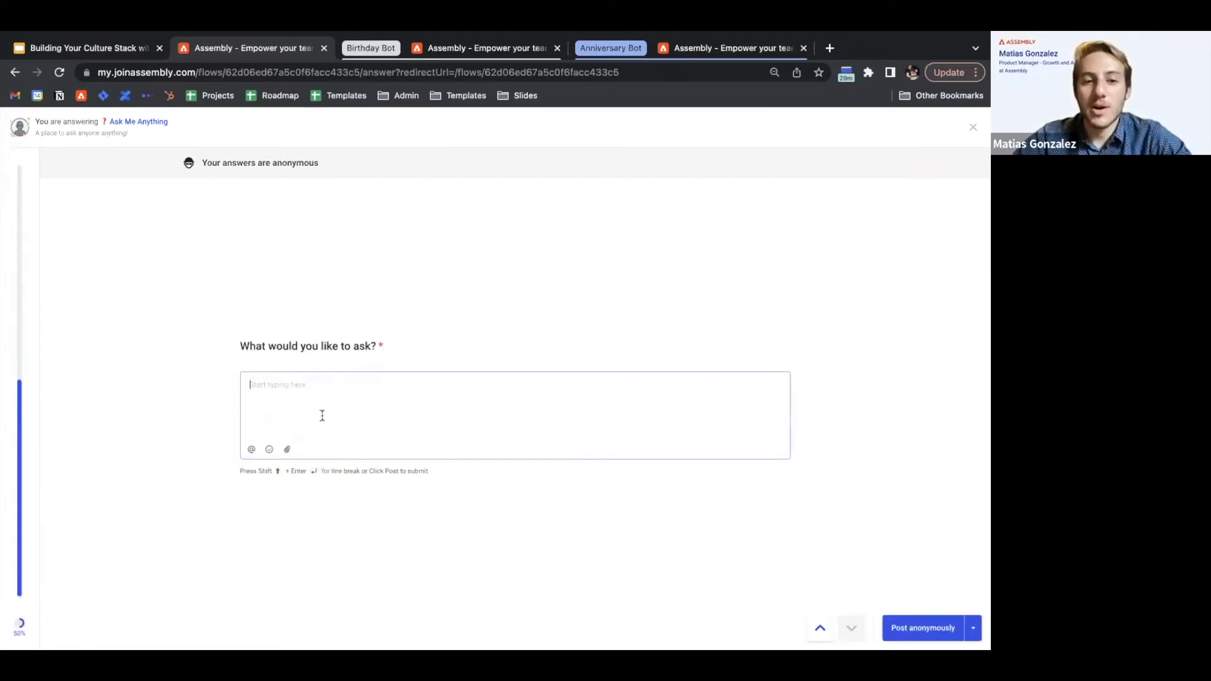
text(Wh)
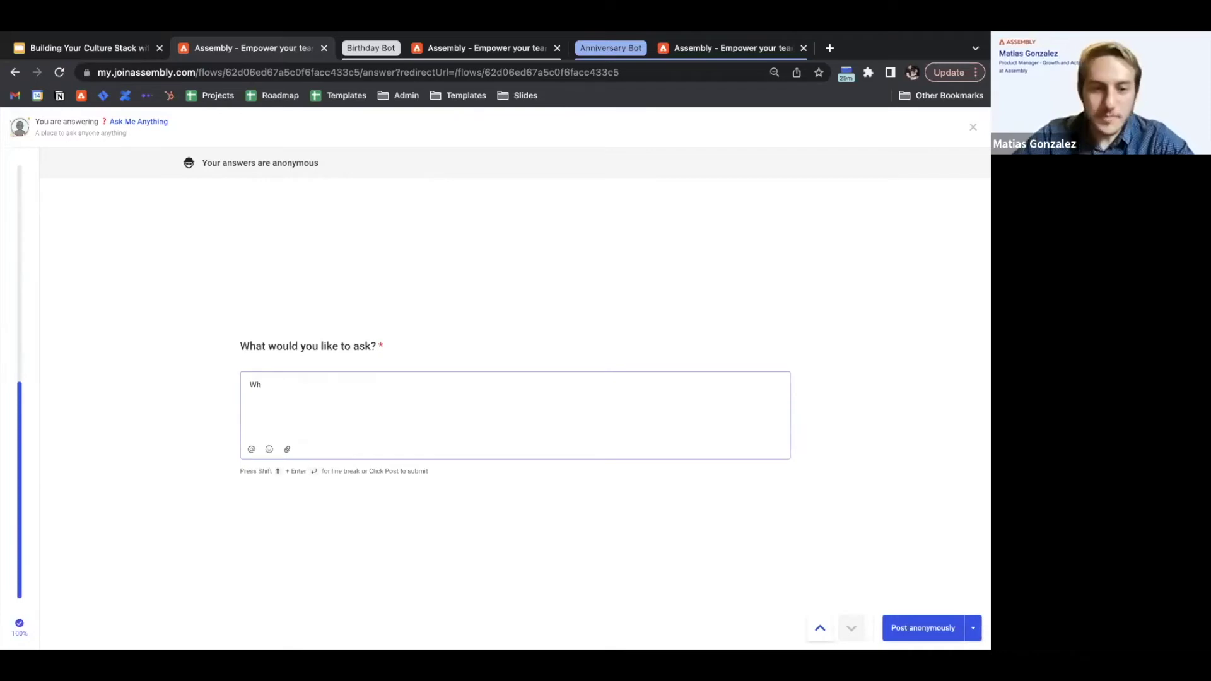
text(y are we )
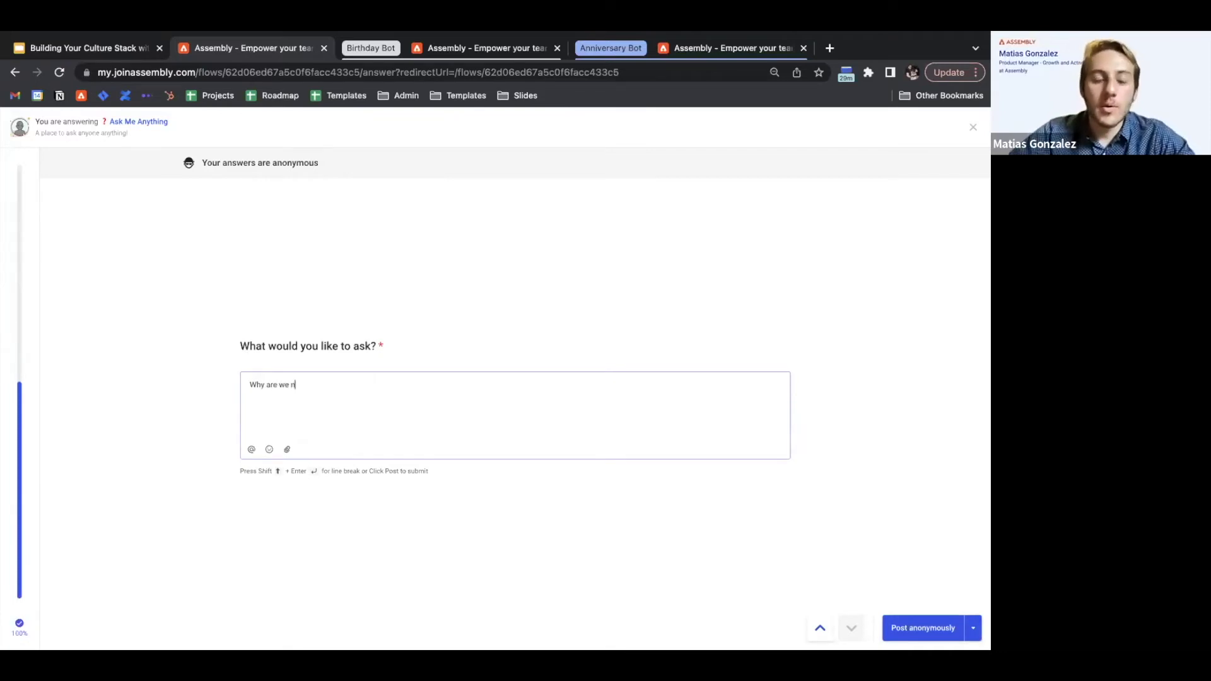
text(not seeing the)
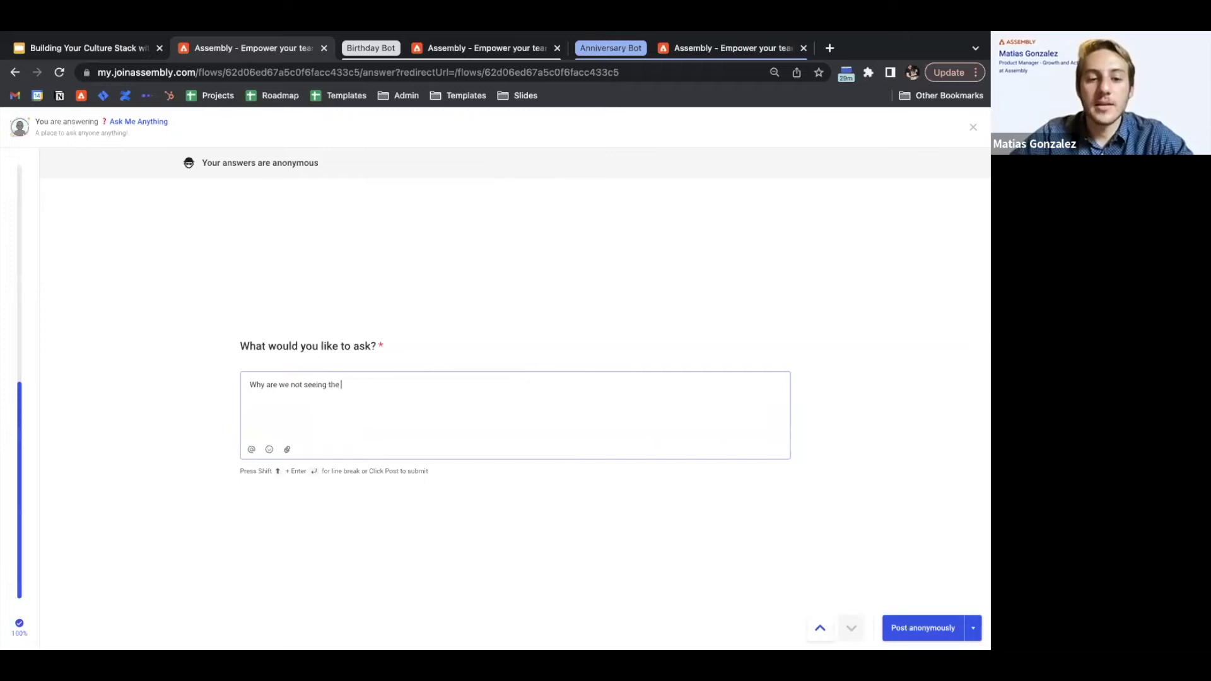
text( results we want)
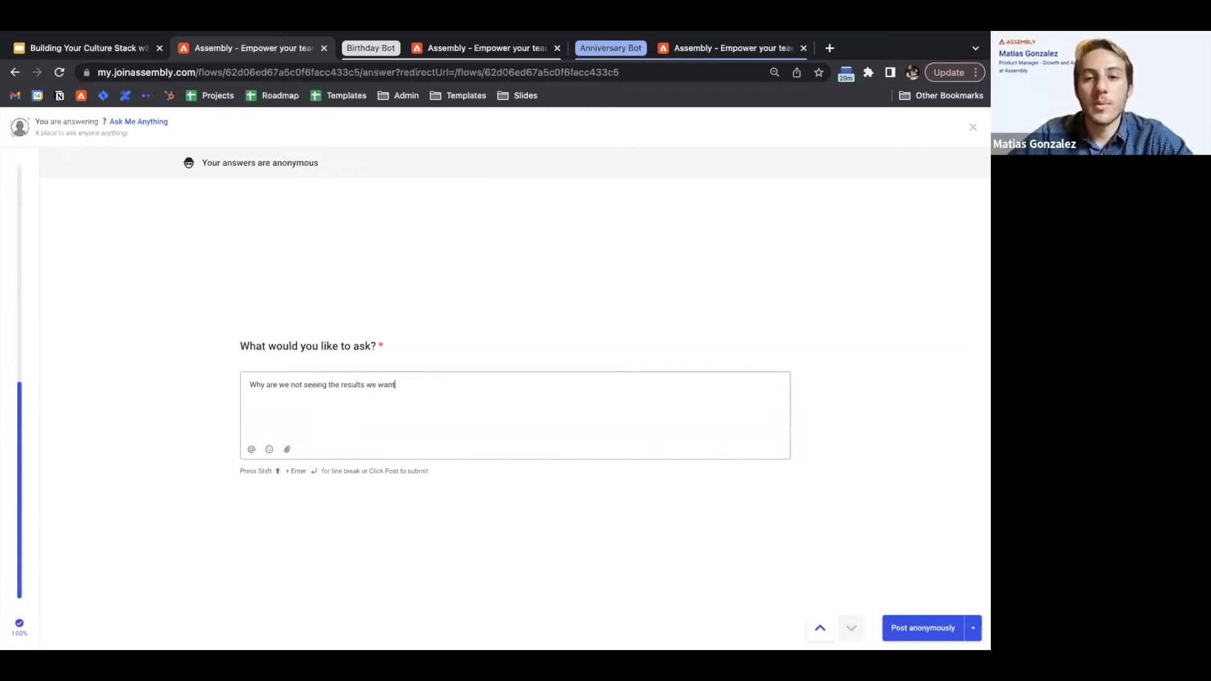
text(ed for Q3?)
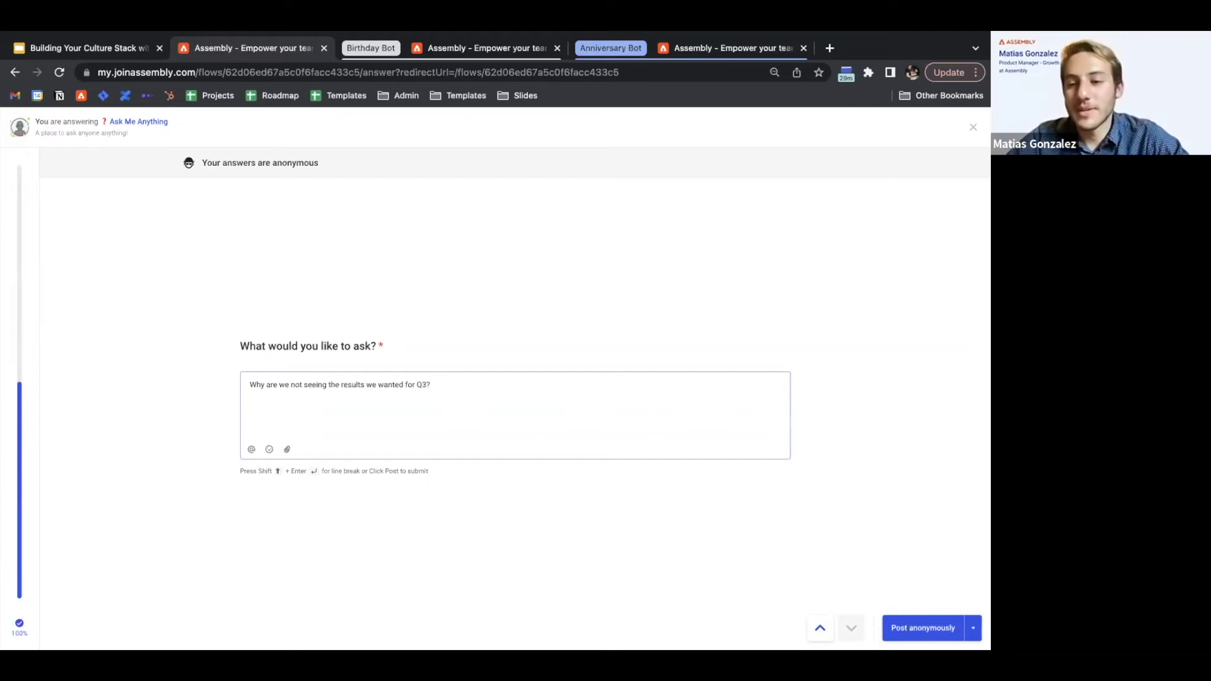
key(Return)
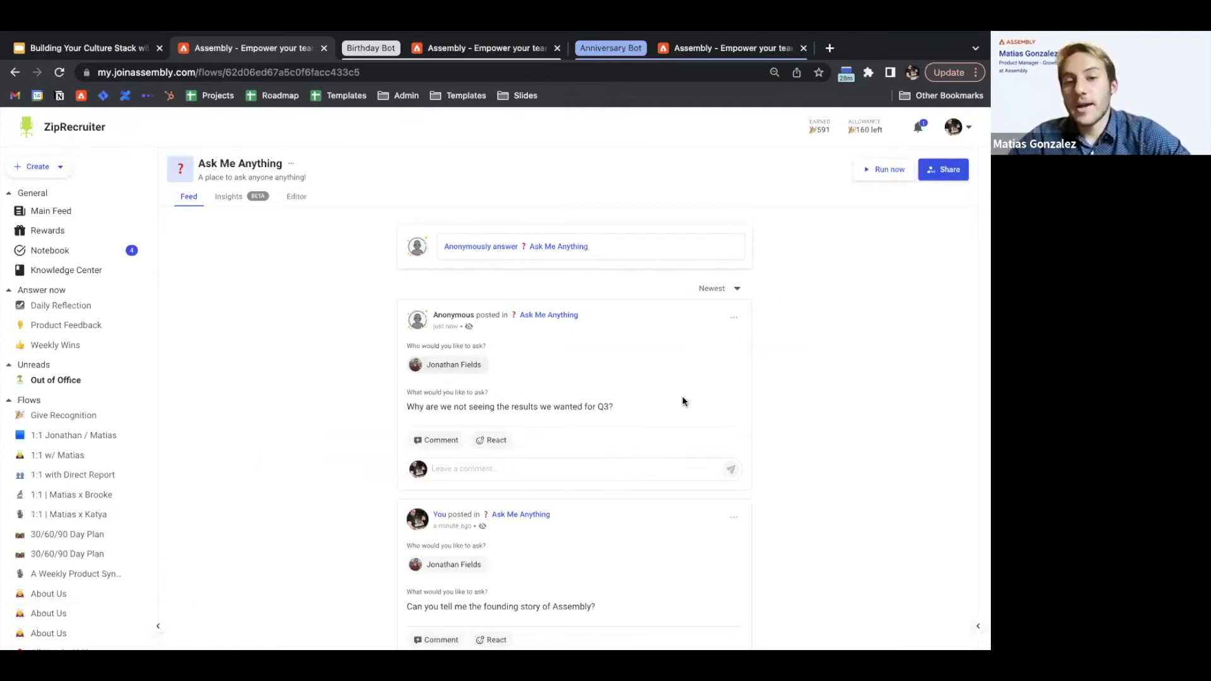
Dismiss the comment box and open the flow Editor, moving past trigger settings to Content
click(583, 466)
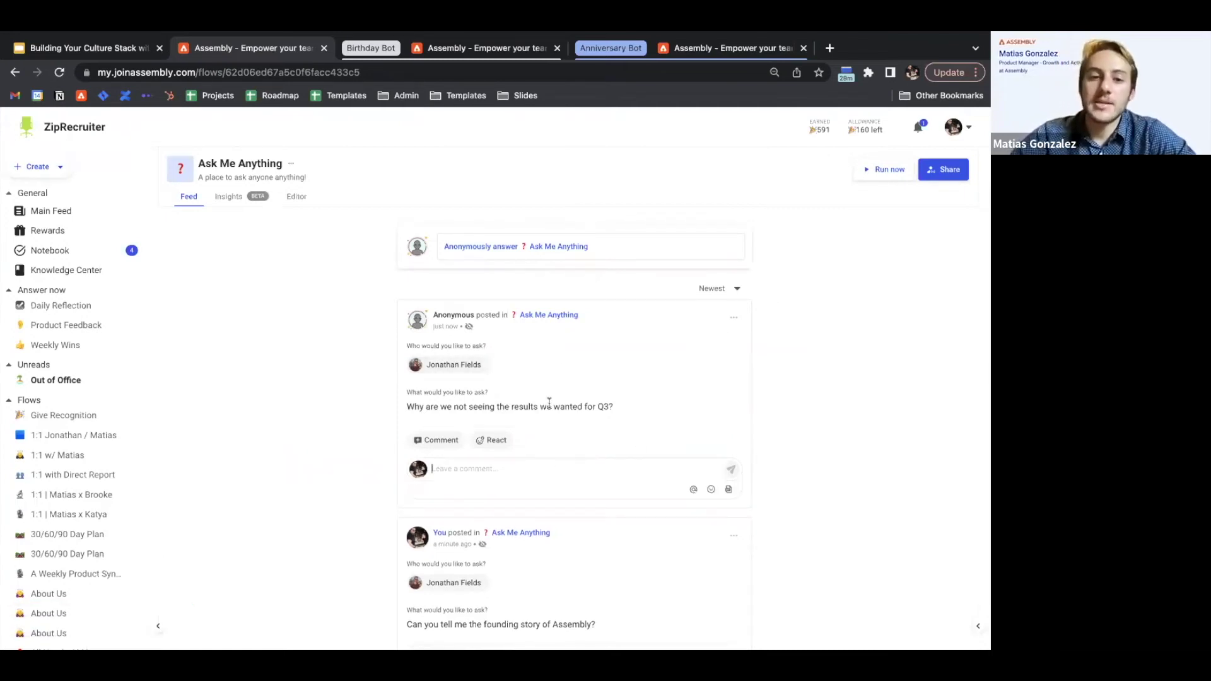
click(591, 450)
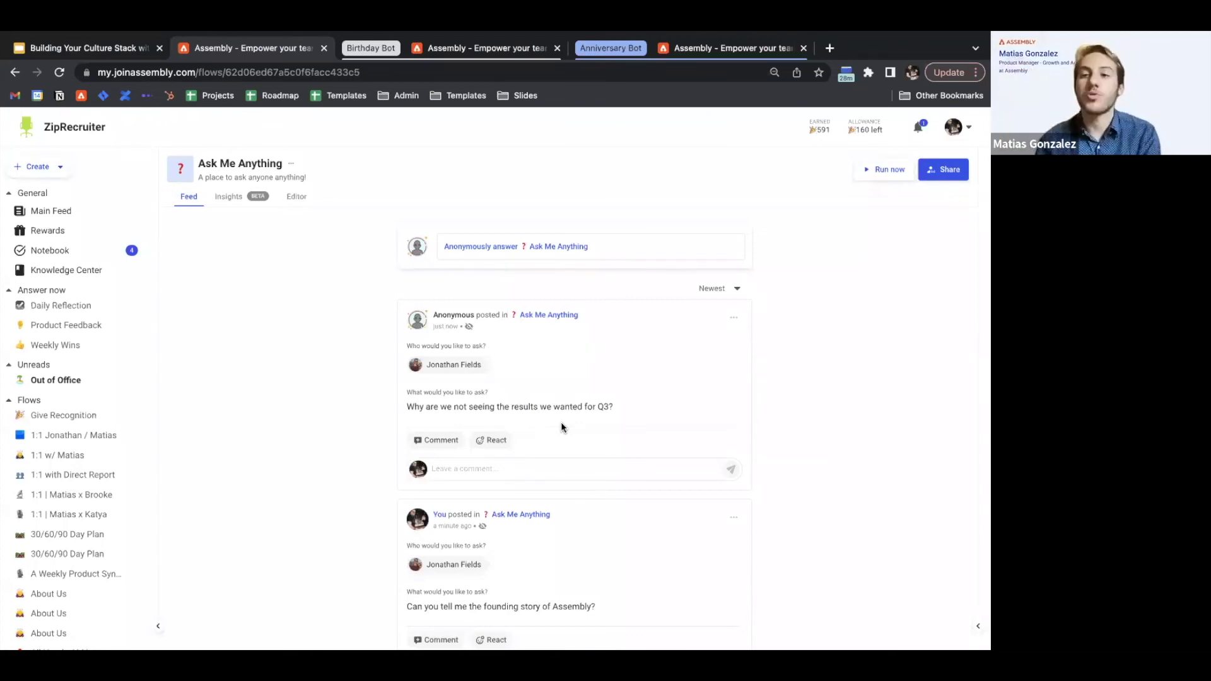
click(292, 201)
click(516, 445)
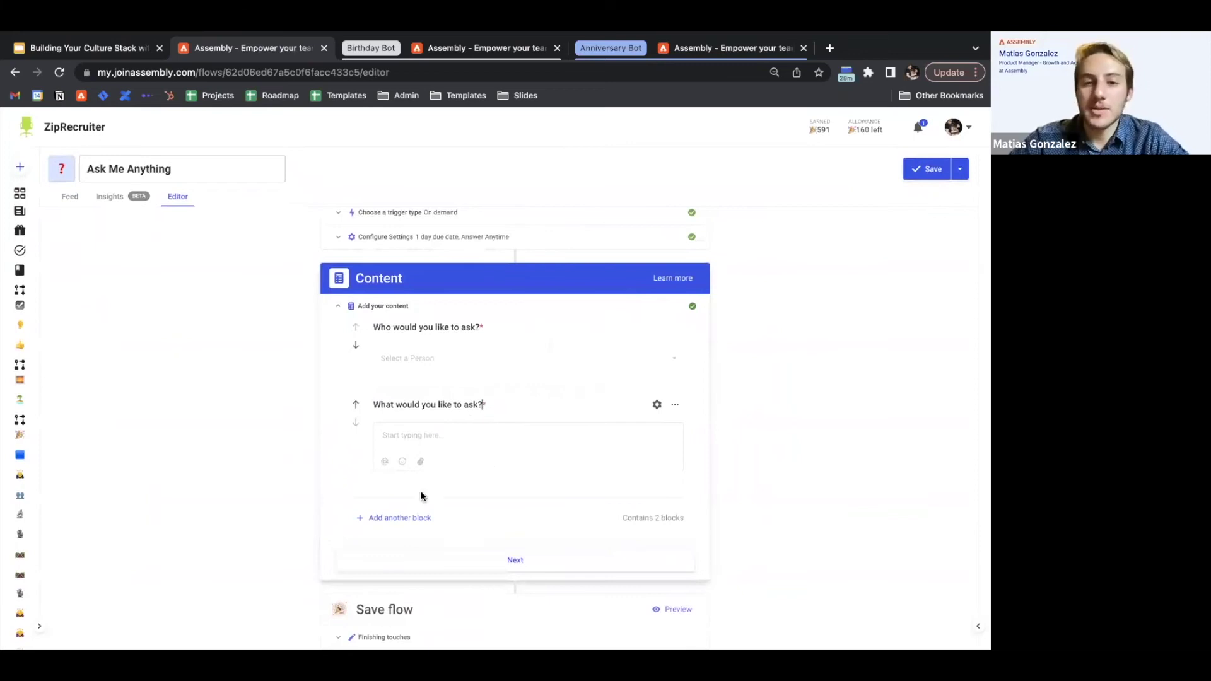
Add a rating-scale block to the flow's content and accept the data change
click(413, 514)
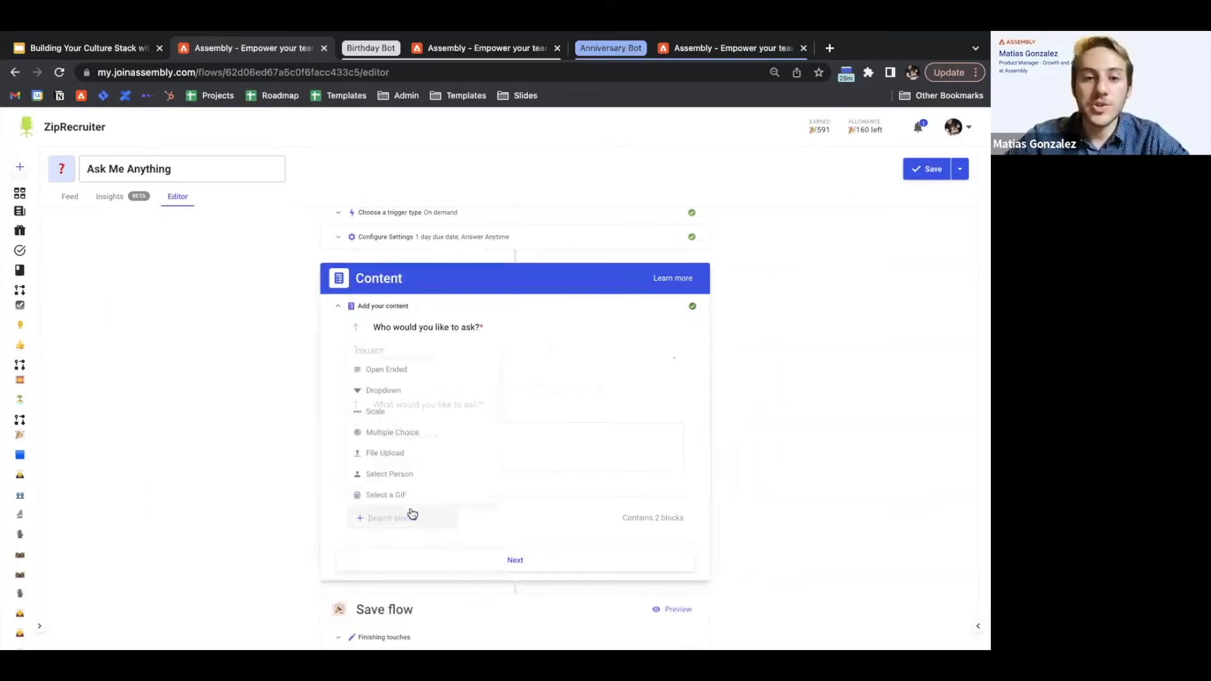
click(385, 414)
click(535, 504)
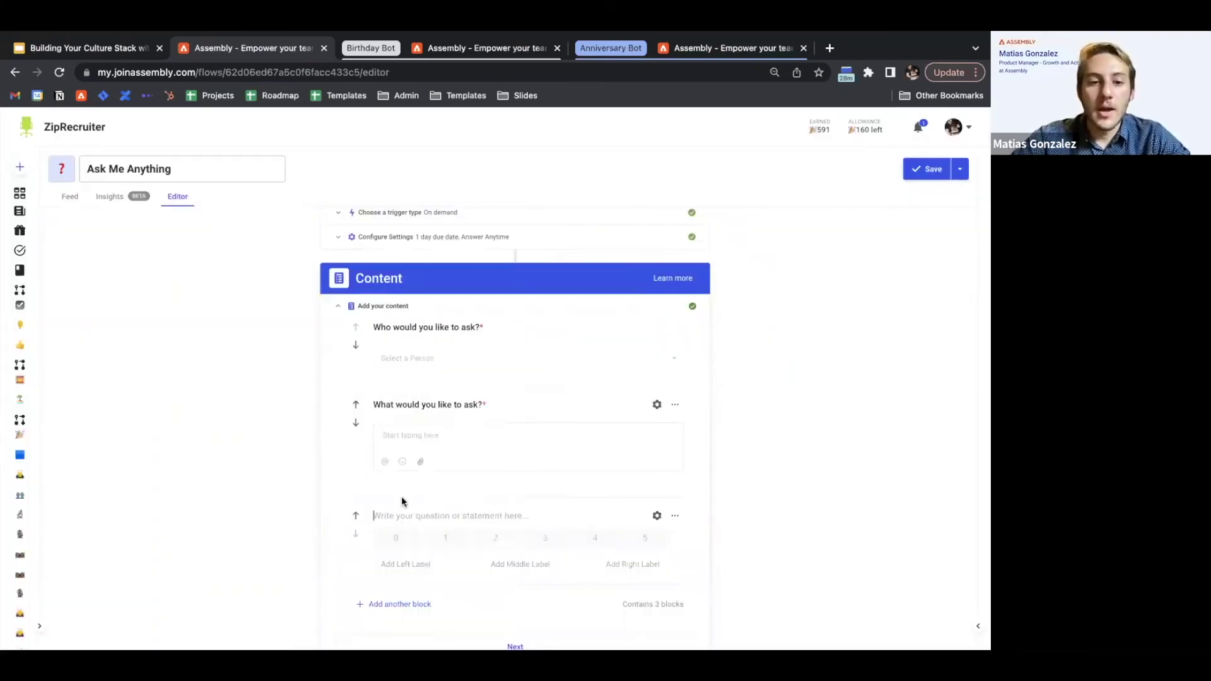
scroll(401, 495, down, 1)
Title the scale question by asking how important this topic is for success
click(385, 446)
text(How)
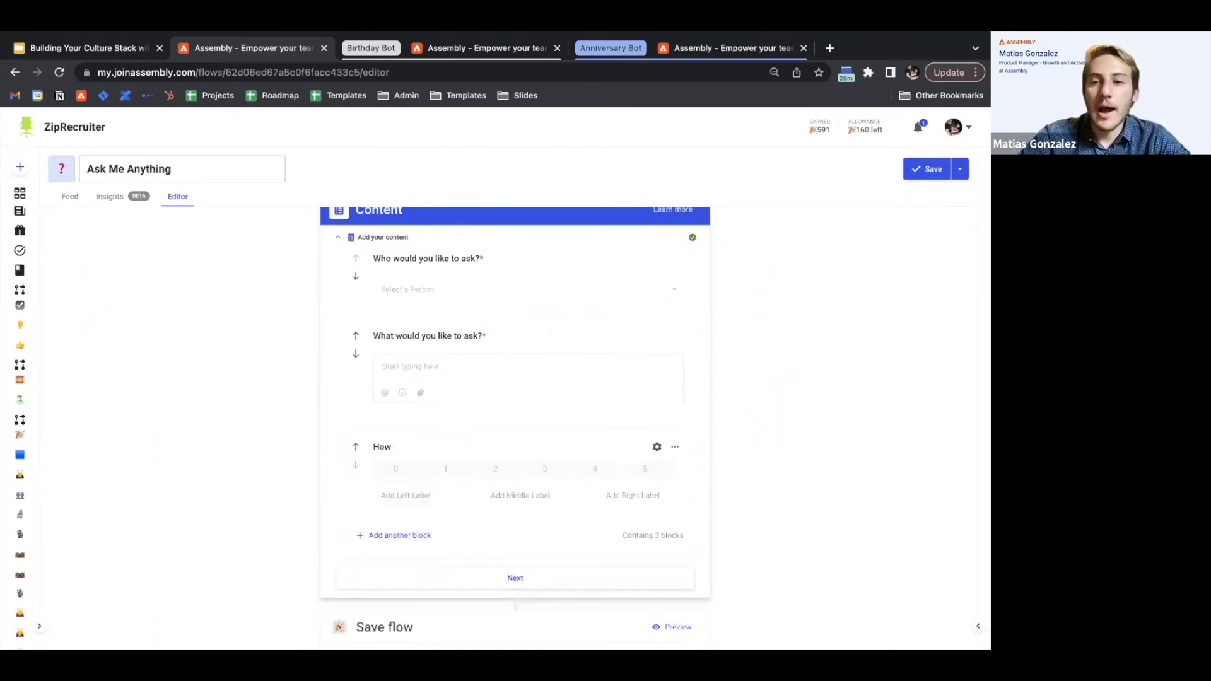
text( important)
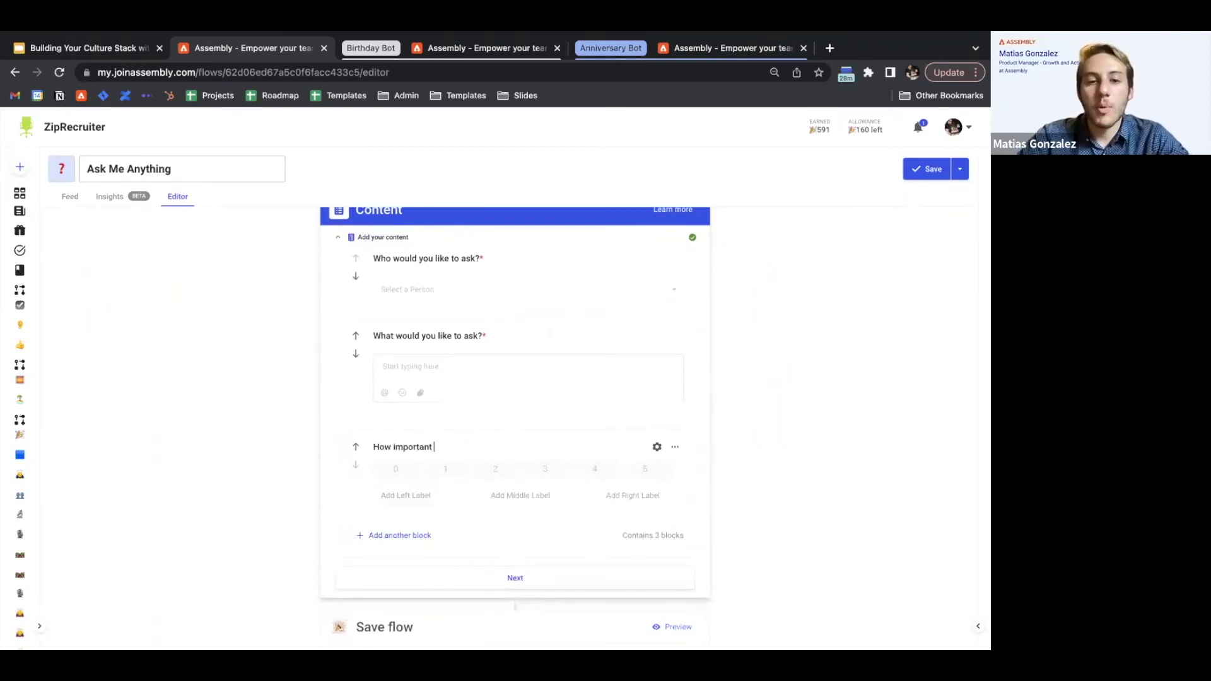
text( is this topic )
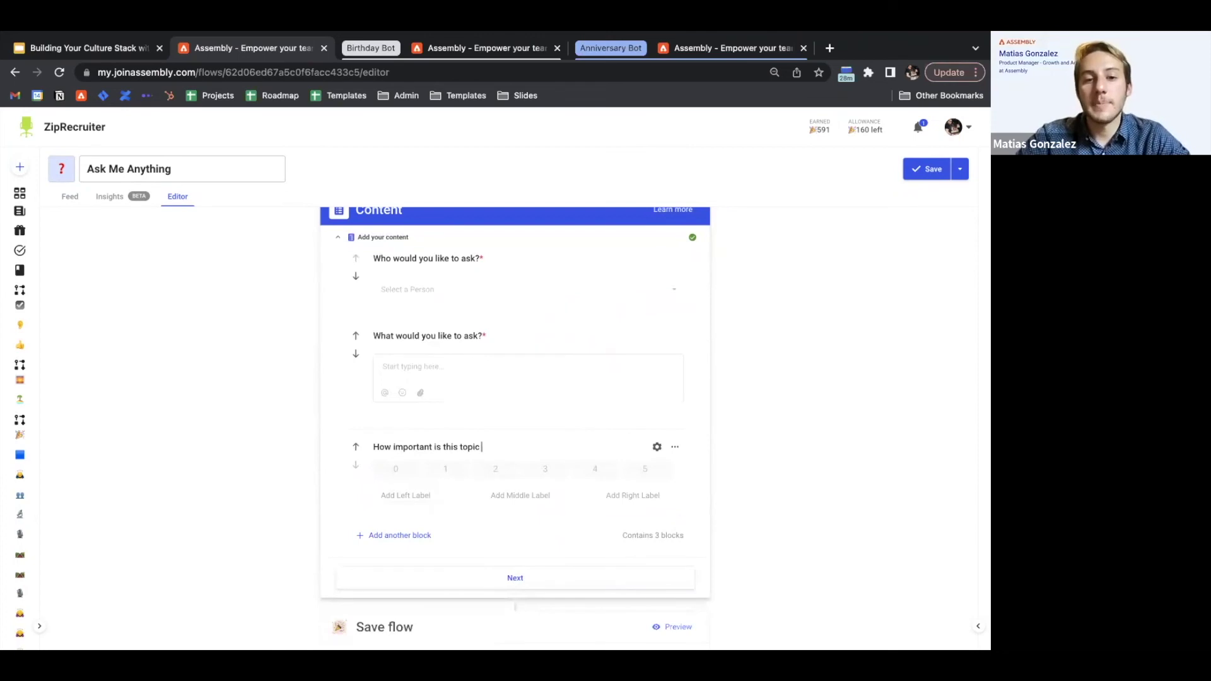
text(for the succe)
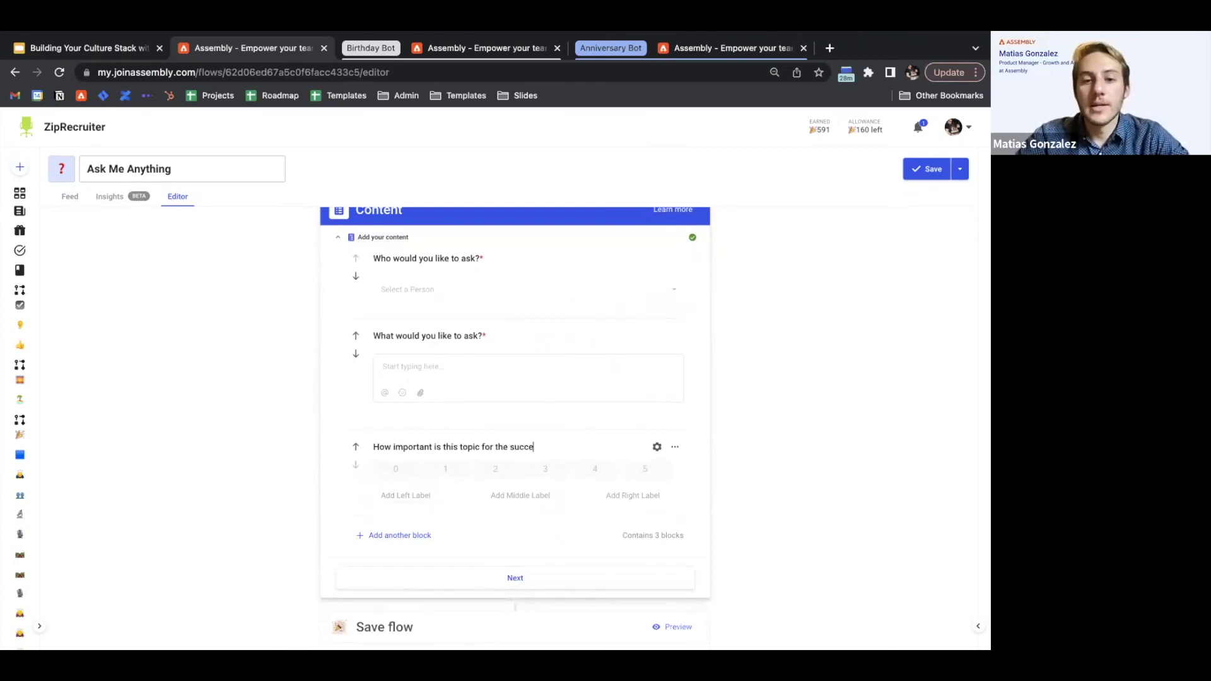
text(ss of the busines)
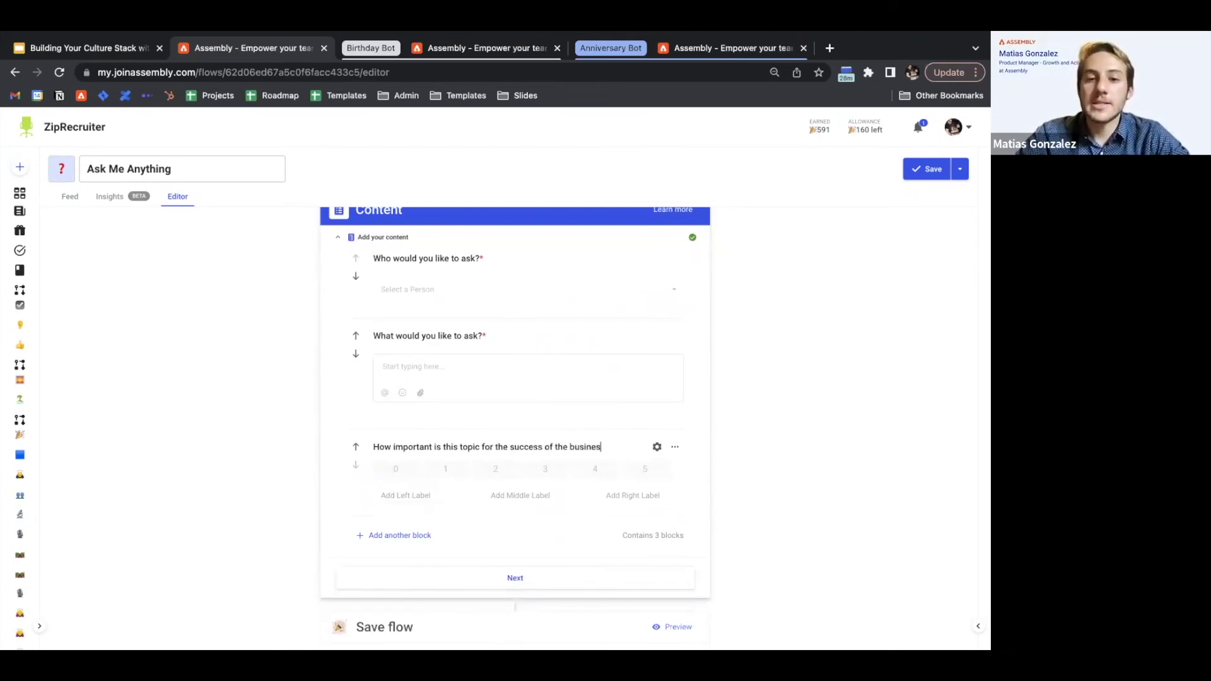
key(BackSpace)
key(BackSpace)
key(BackSpace)
key(BackSpace)
key(BackSpace)
key(BackSpace)
key(BackSpace)
key(BackSpace)
key(BackSpace)
key(BackSpace)
key(BackSpace)
key(BackSpace)
key(BackSpace)
key(BackSpace)
key(BackSpace)
key(BackSpace)
key(BackSpace)
key(BackSpace)
key(BackSpace)
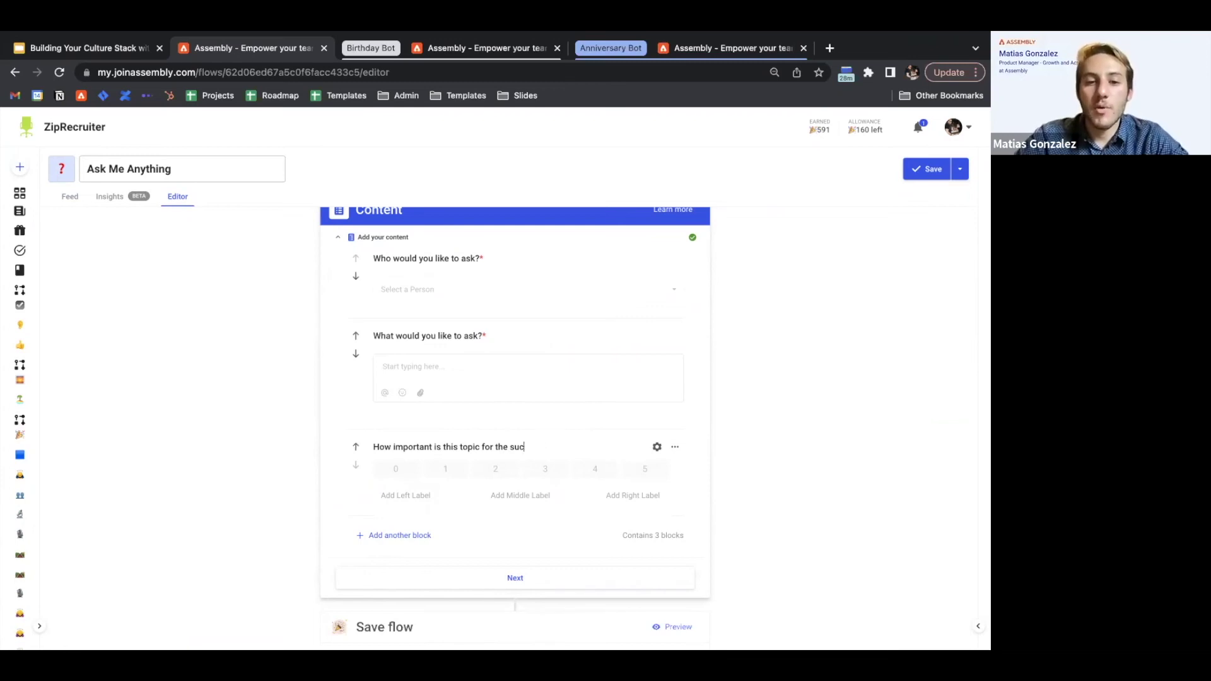
key(BackSpace)
key(BackSpace)
key(BackSpace)
text(employee e)
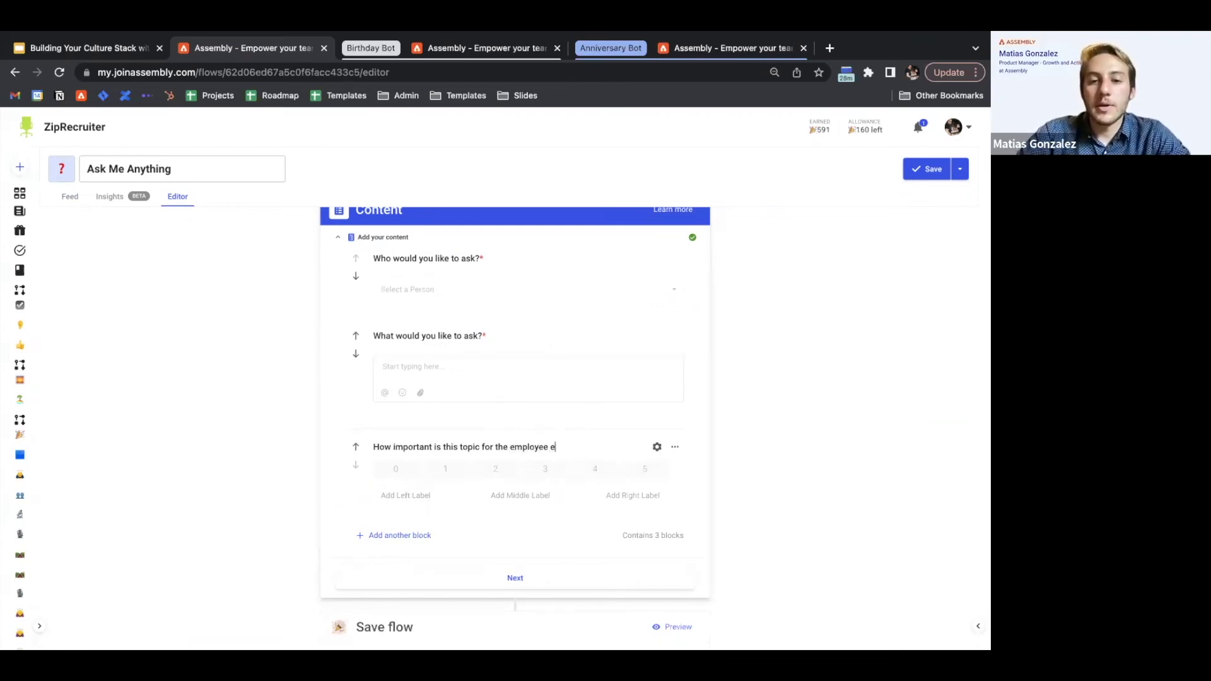
key(ctrl+p)
click(760, 513)
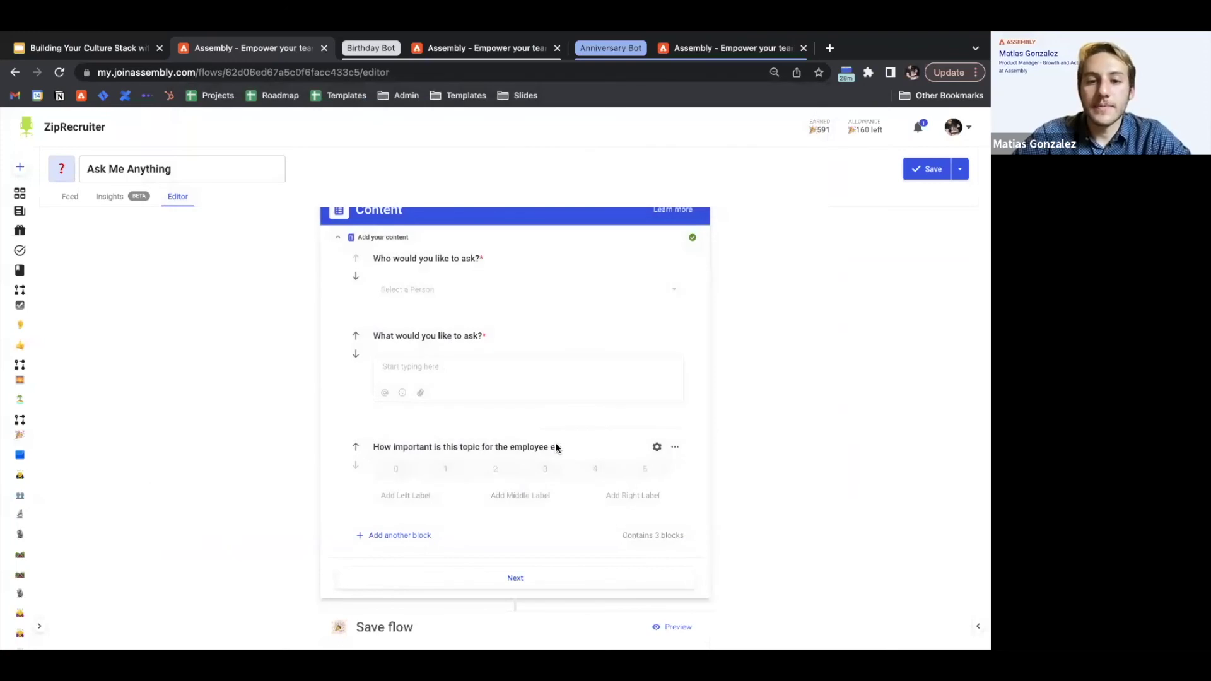
Save the flow, return to its feed, and discard a previewed answer draft
click(927, 168)
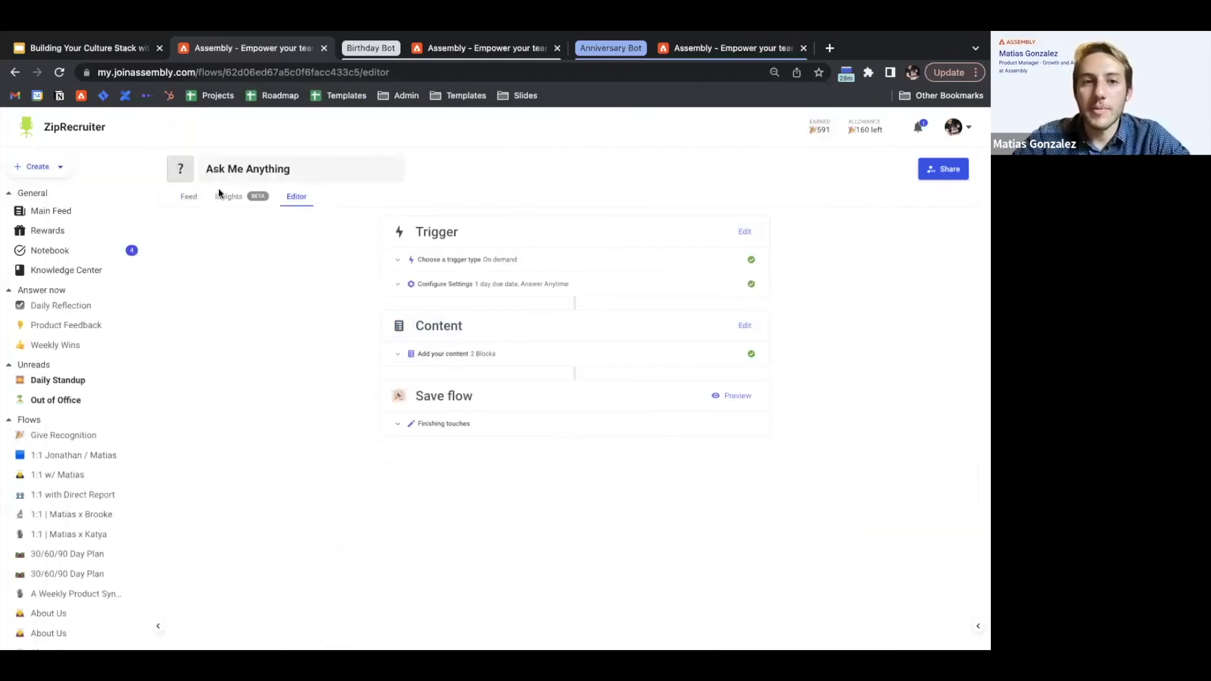
click(189, 196)
click(520, 247)
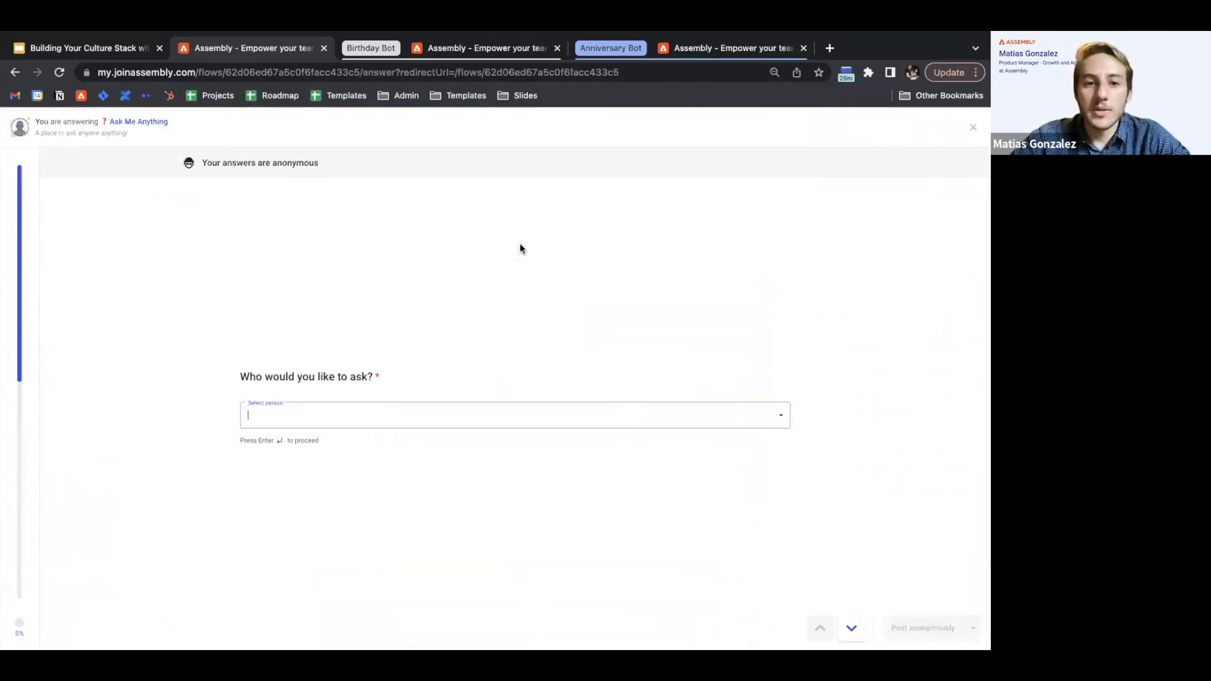
scroll(356, 396, down, 2)
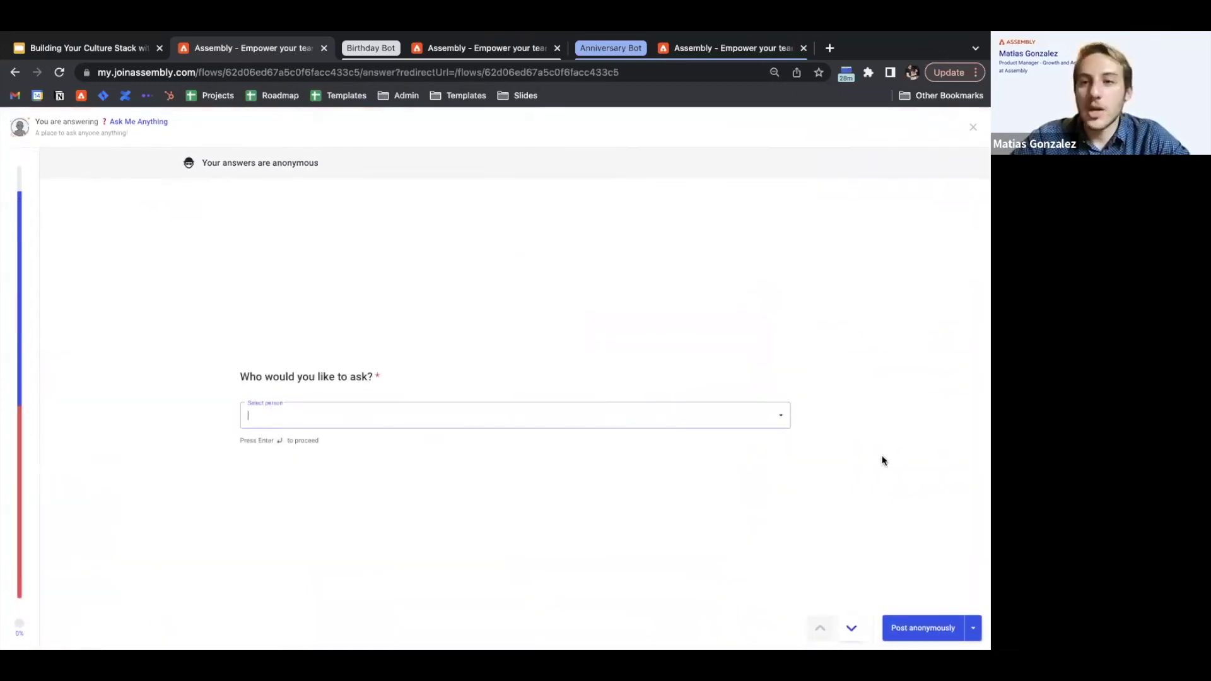
click(973, 127)
click(555, 431)
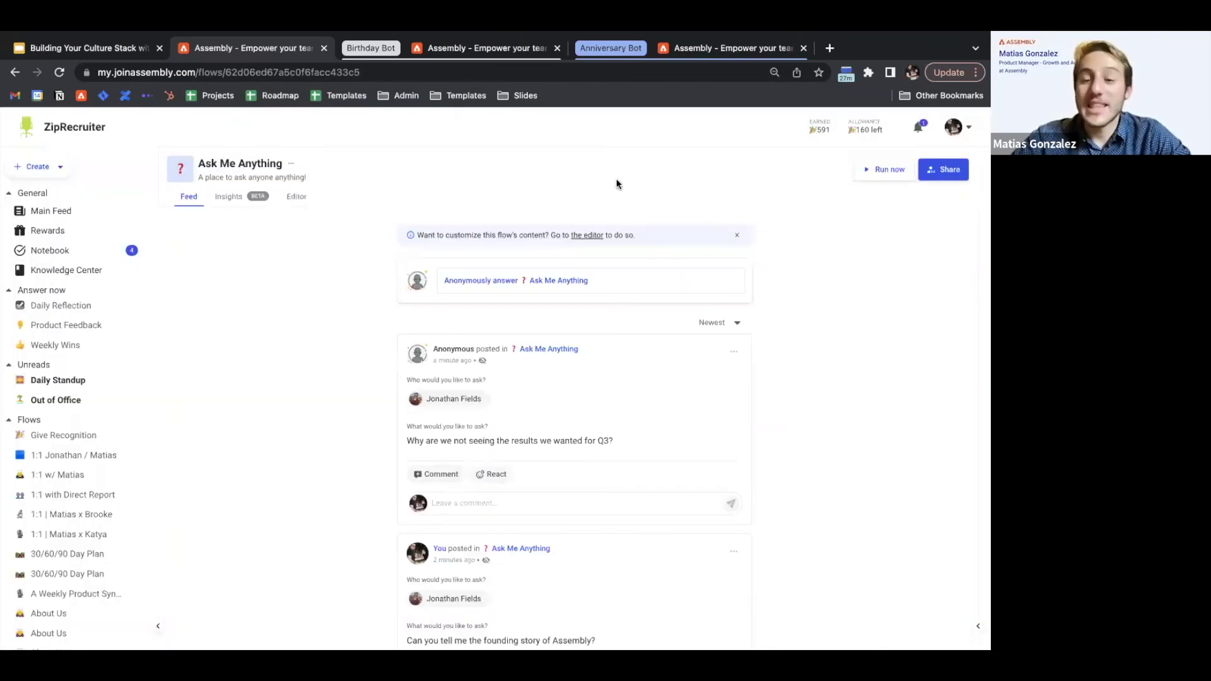
click(943, 171)
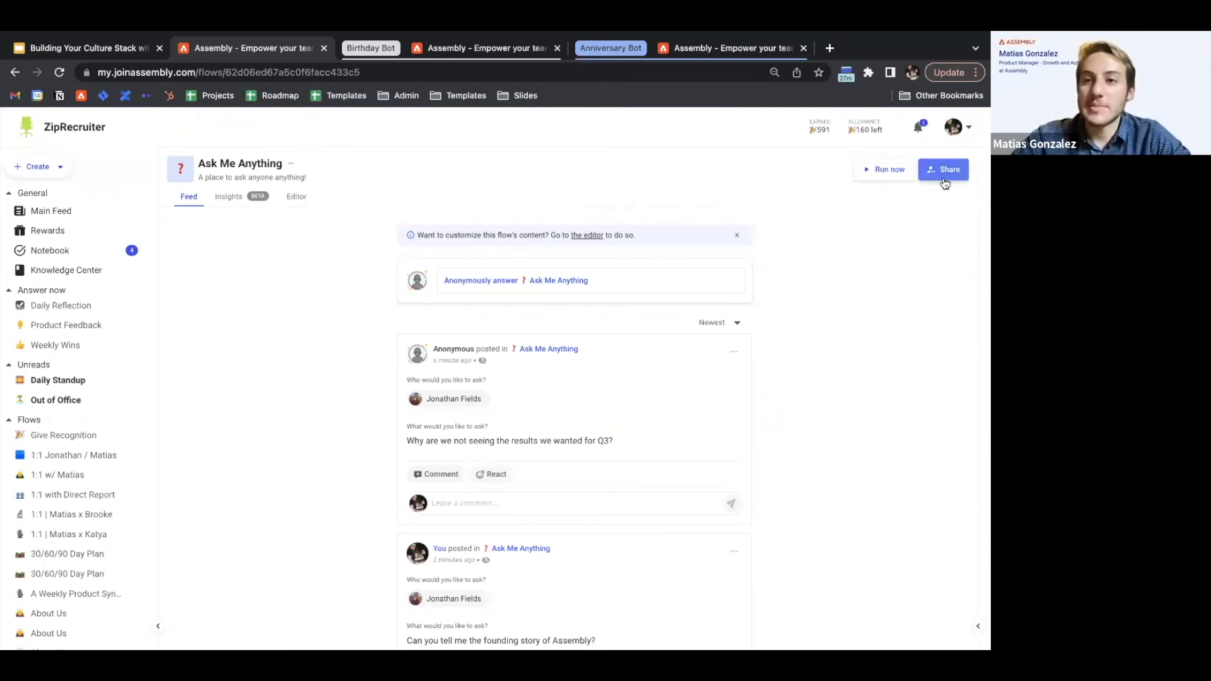
Limit the flow's participants to the Sales department
click(533, 337)
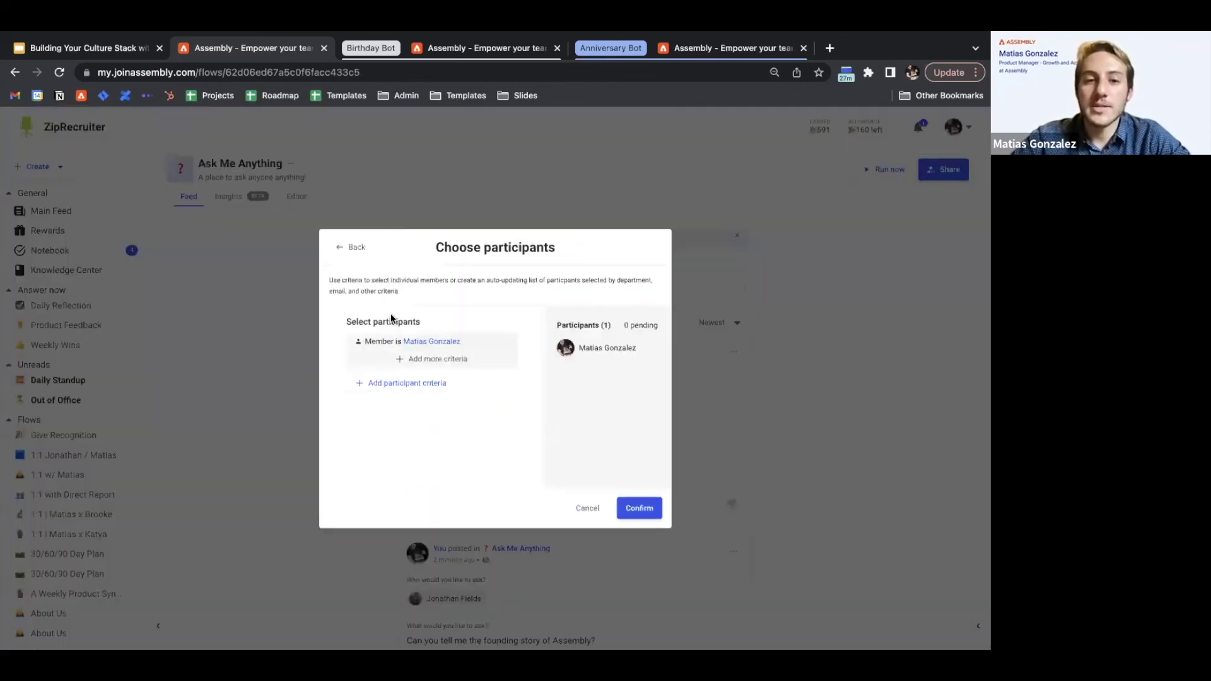
click(427, 360)
click(396, 269)
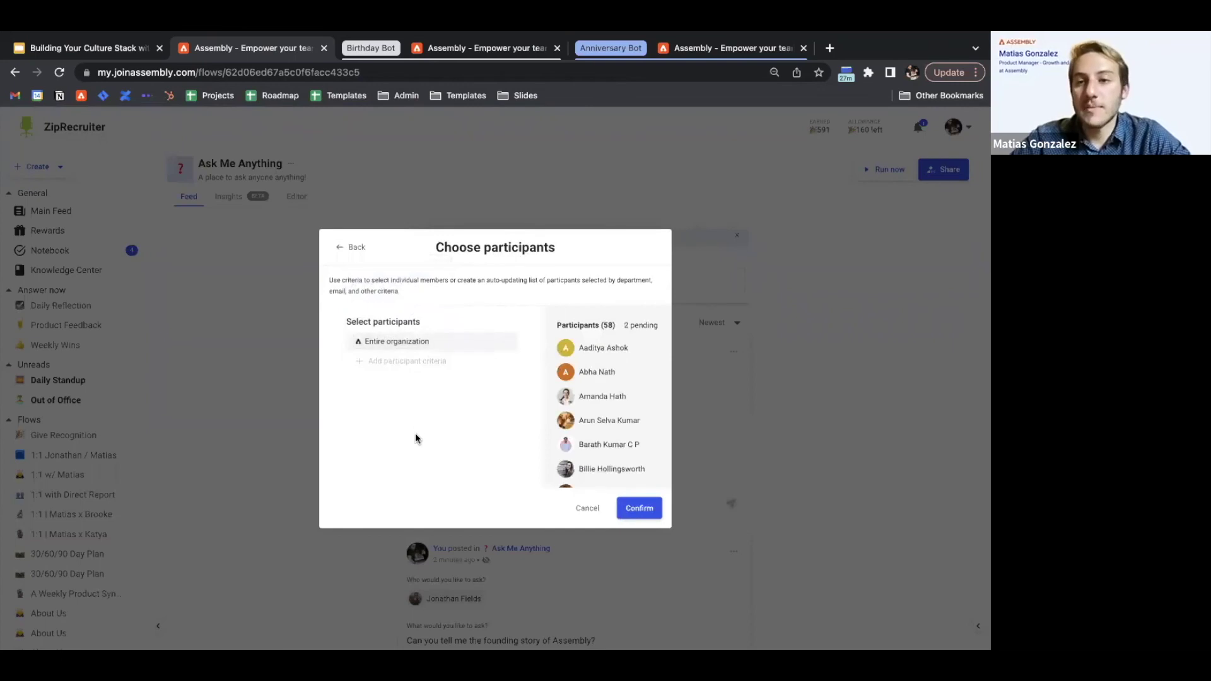
click(506, 344)
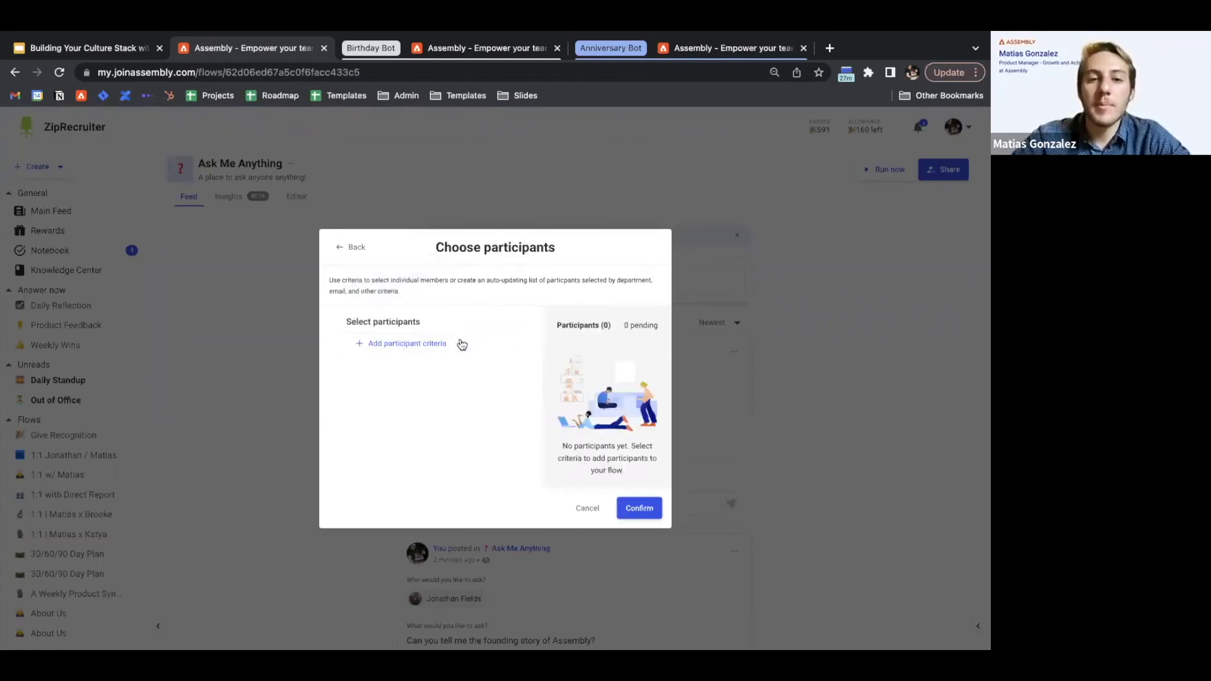
click(444, 343)
click(422, 326)
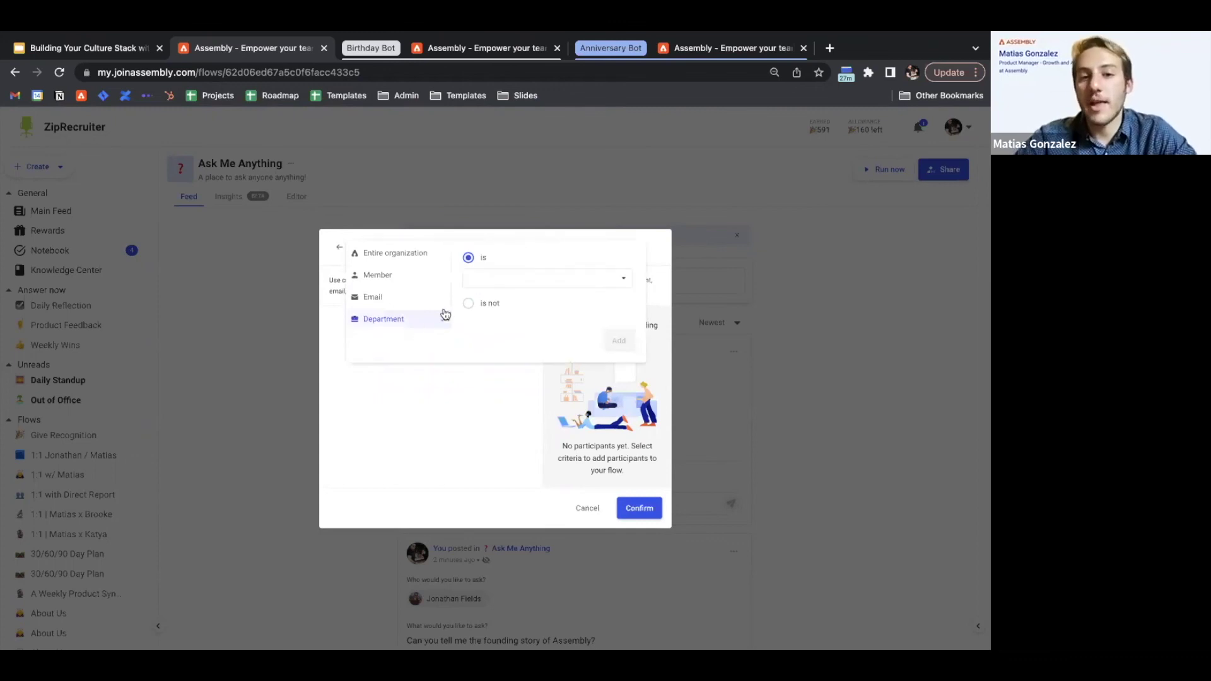
click(481, 280)
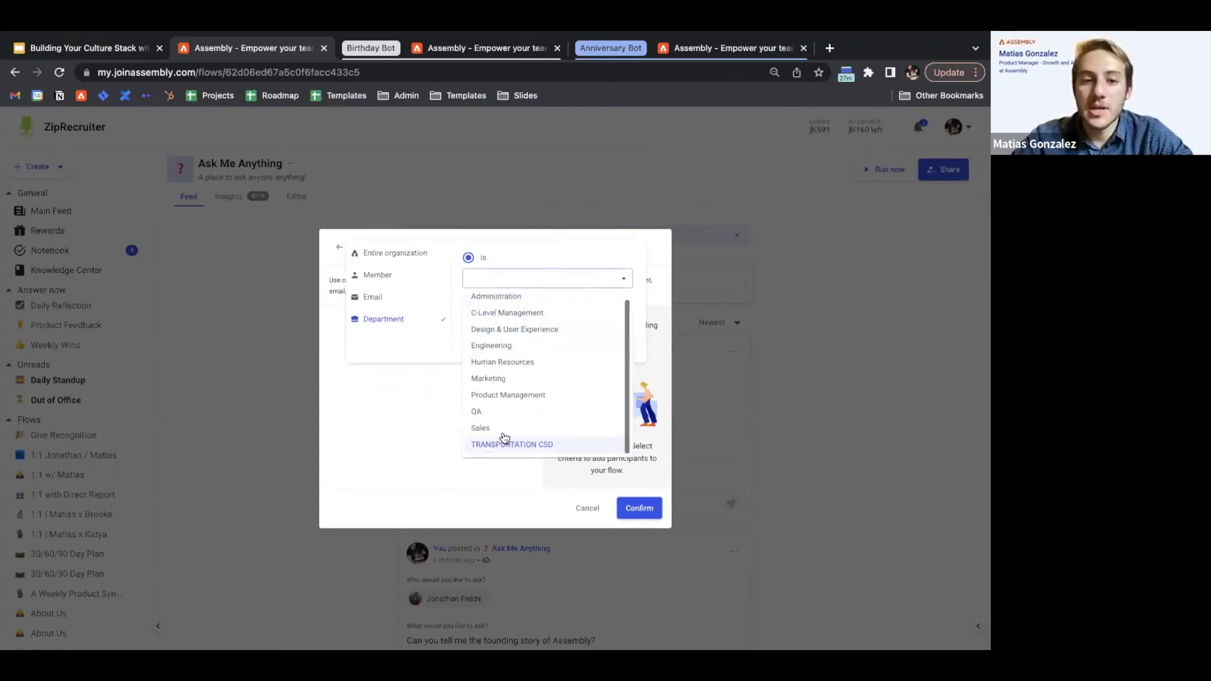
click(503, 435)
click(618, 363)
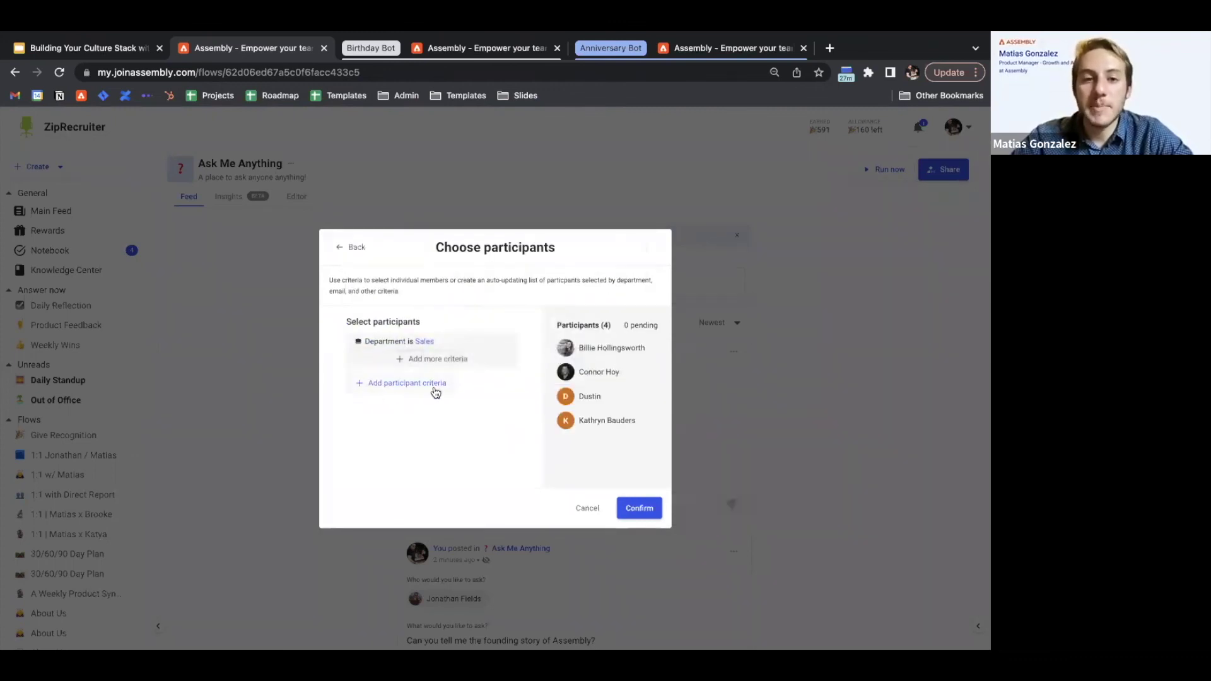
click(634, 507)
Set custom viewers to the C-Level Management department and finish sharing
click(401, 368)
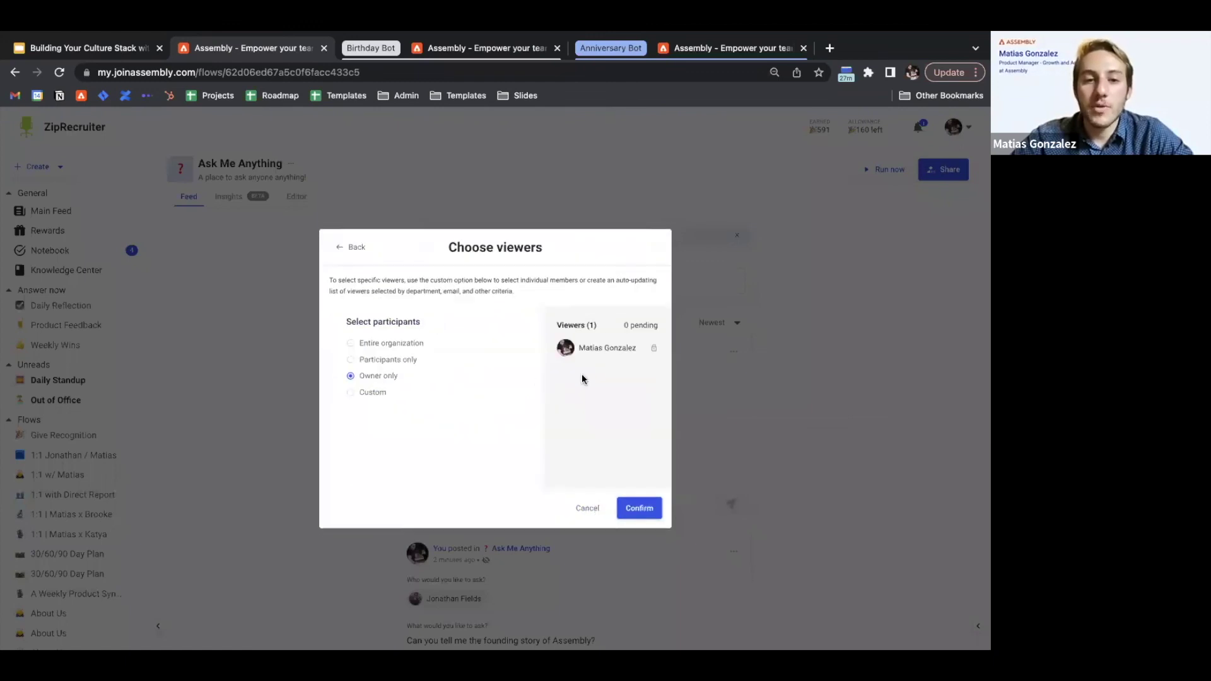
click(351, 392)
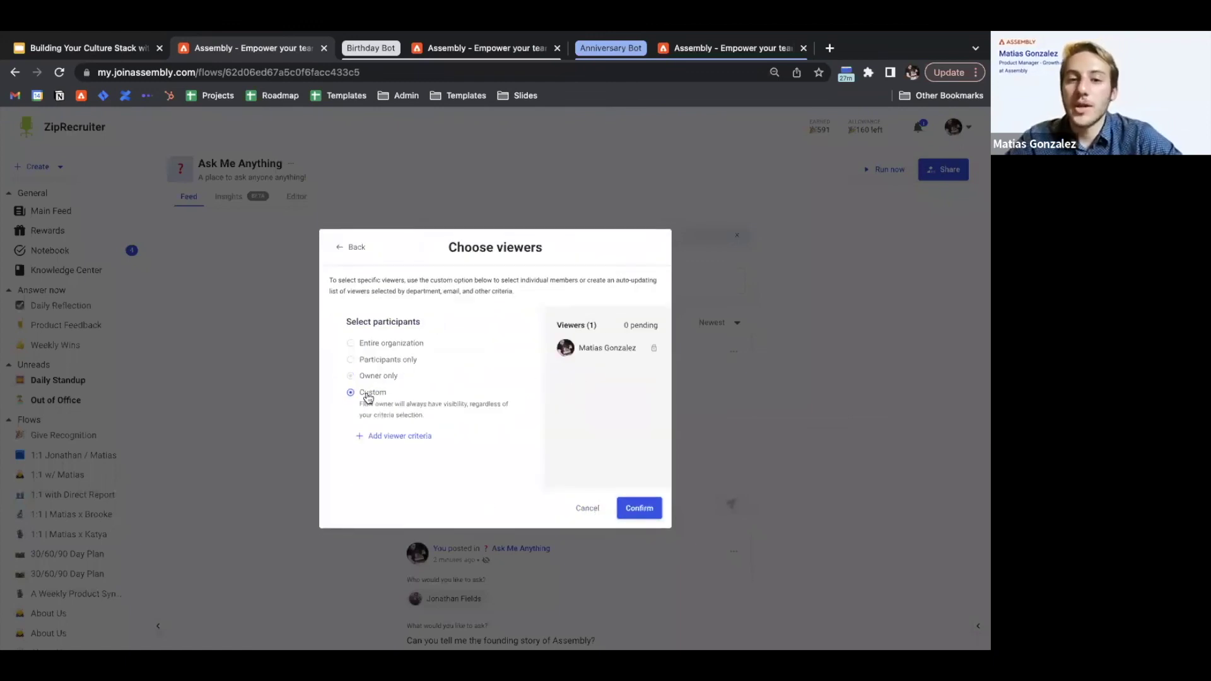
click(375, 434)
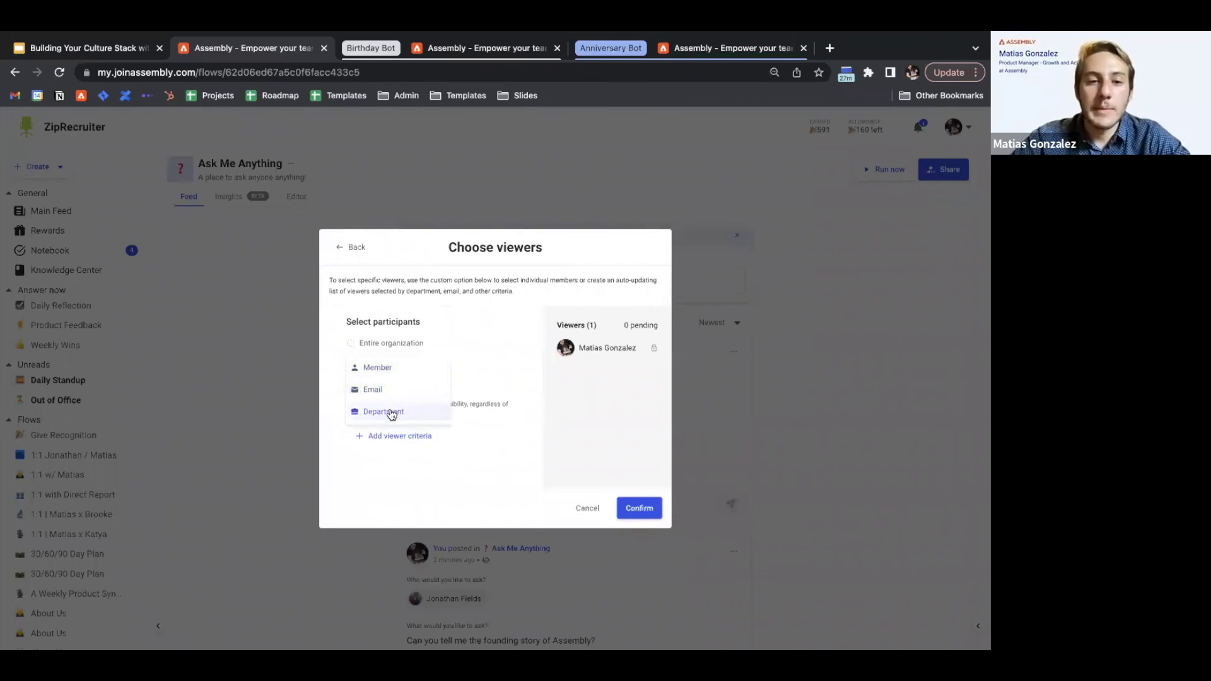
click(385, 411)
click(621, 392)
click(532, 434)
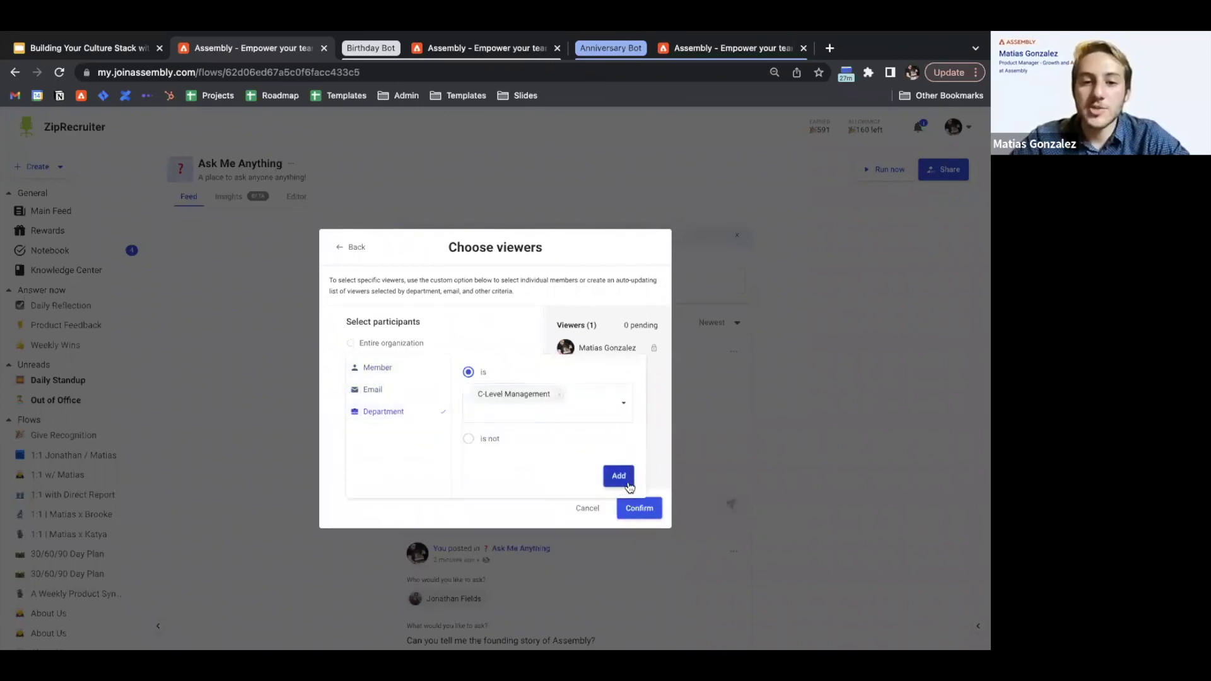
click(616, 474)
click(640, 510)
click(643, 514)
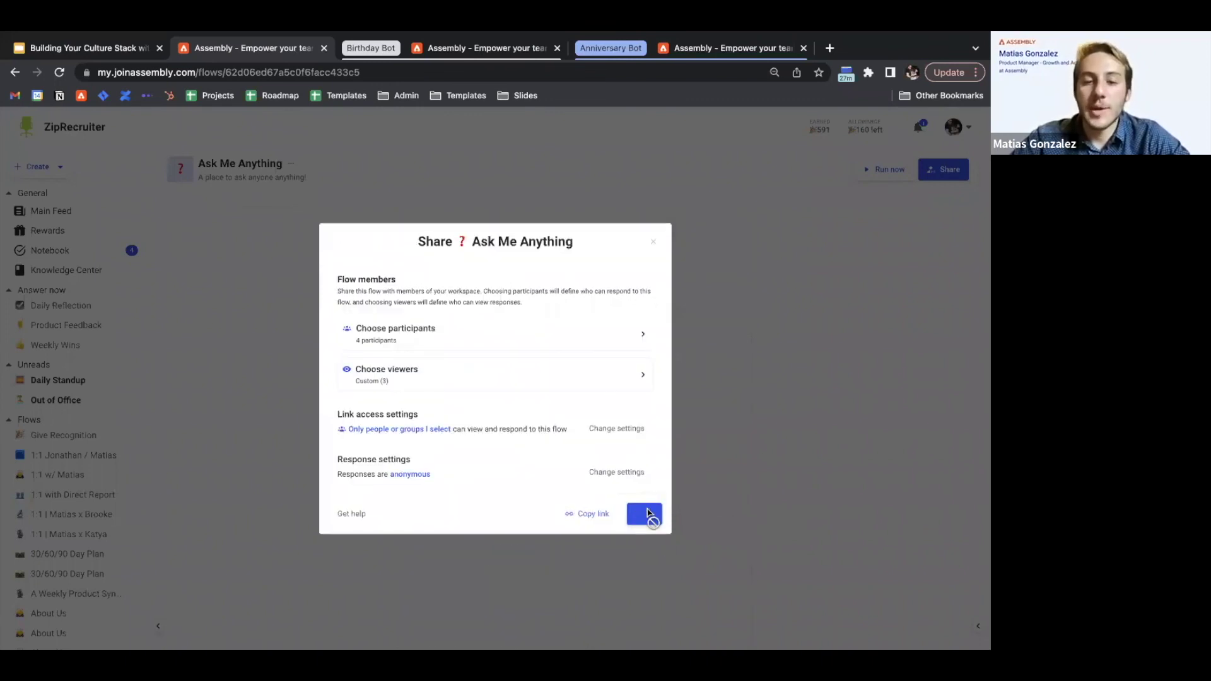